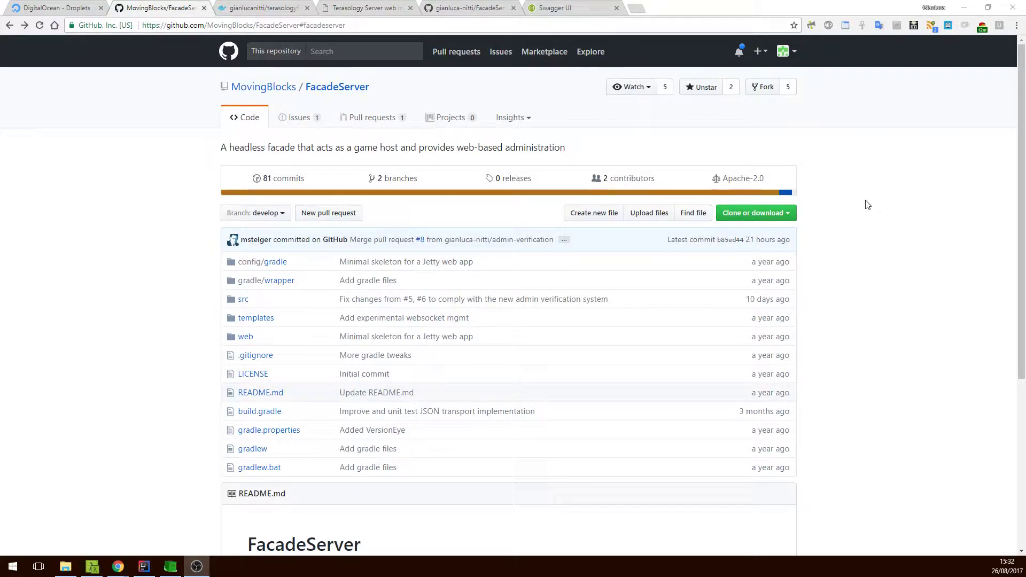
Read through the FacadeServer README on GitHub, then go to the DigitalOcean Droplets page.
{"action": "scroll", "coordinate": [867, 205], "scroll_direction": "down", "scroll_amount": 4}
{"action": "scroll", "coordinate": [867, 205], "scroll_direction": "down", "scroll_amount": 1}
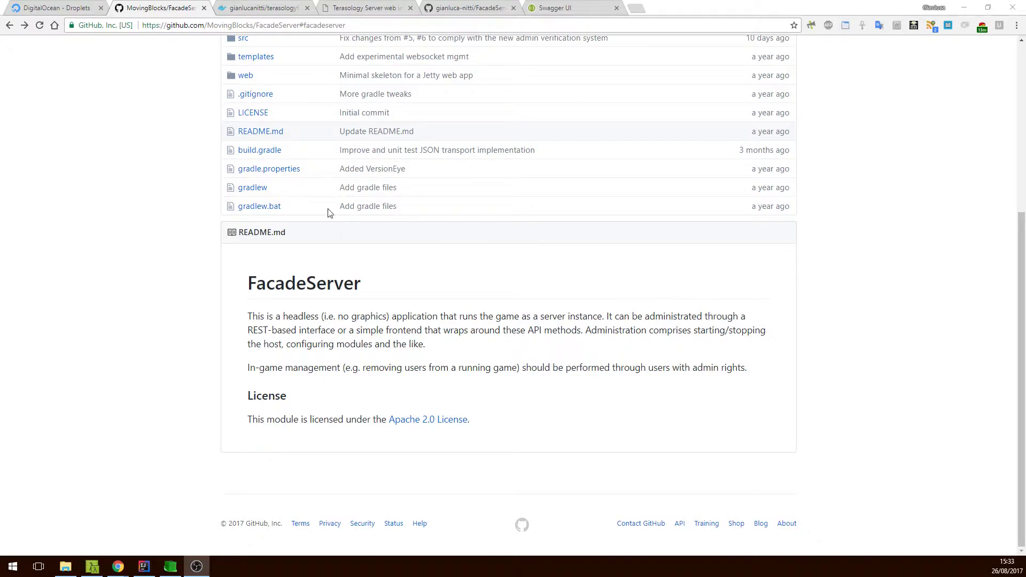
{"action": "left_click", "coordinate": [73, 5]}
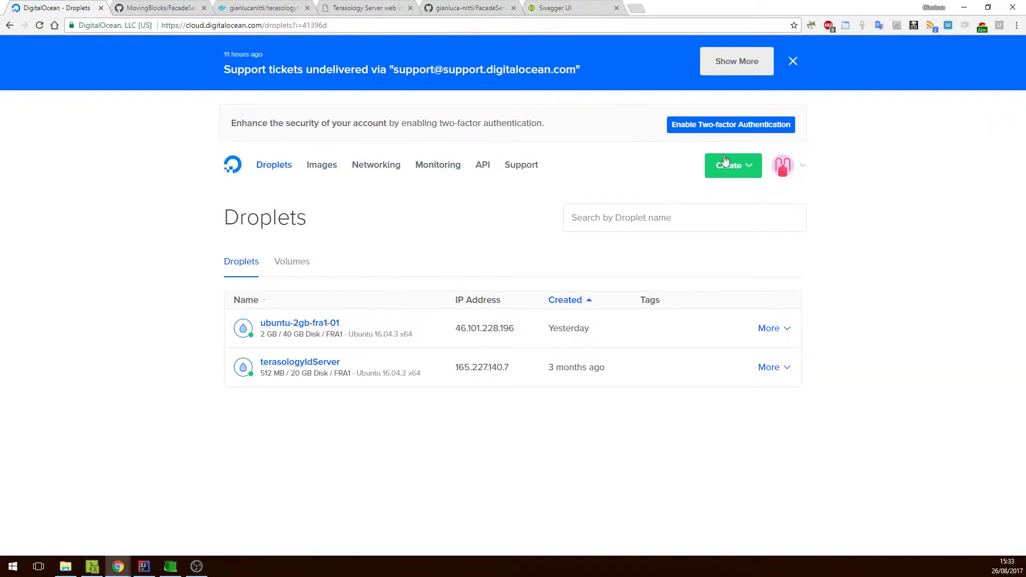
Create a 2 GB Docker 17.06.1-ce on 16.04 droplet in Frankfurt with the saved SSH key.
{"action": "left_click", "coordinate": [741, 172]}
{"action": "left_click", "coordinate": [739, 210]}
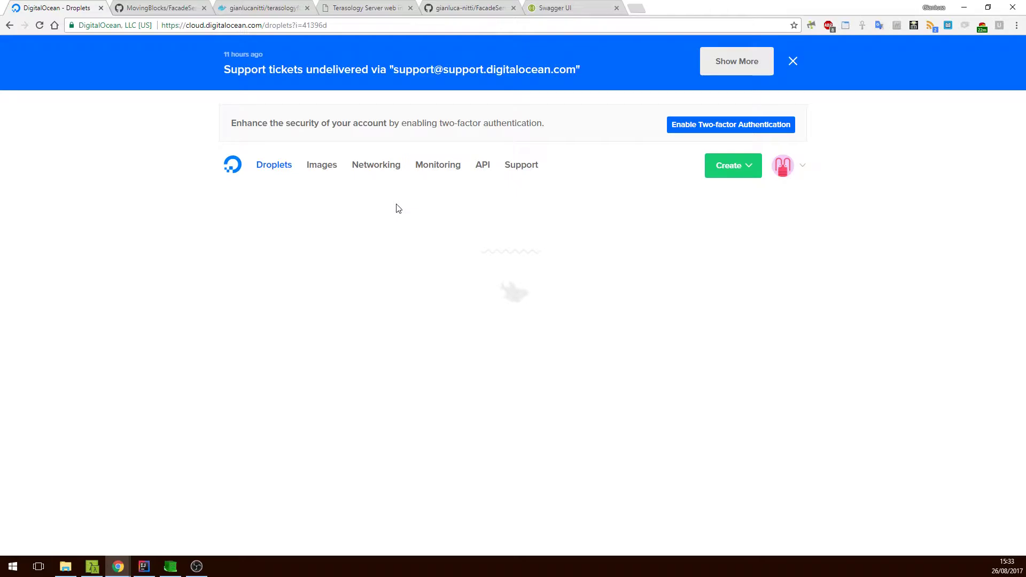
{"action": "left_click", "coordinate": [317, 290]}
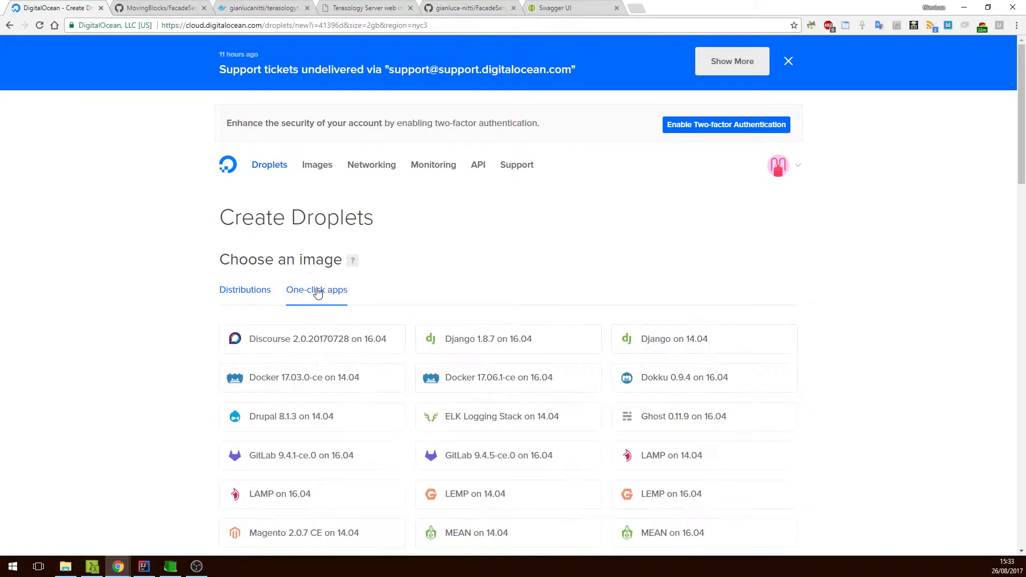
{"action": "left_click", "coordinate": [496, 377]}
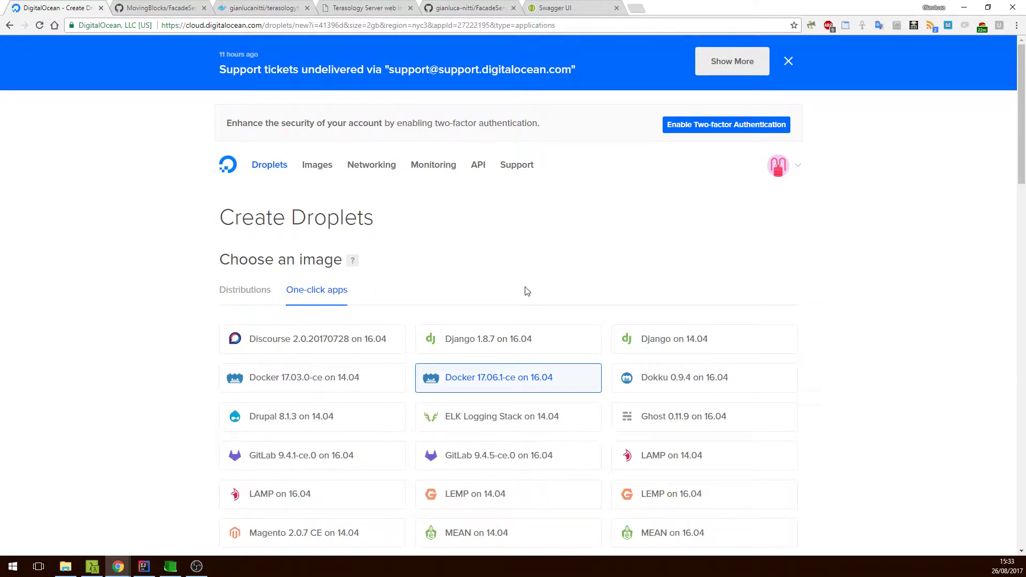
{"action": "scroll", "coordinate": [526, 291], "scroll_direction": "down", "scroll_amount": 10}
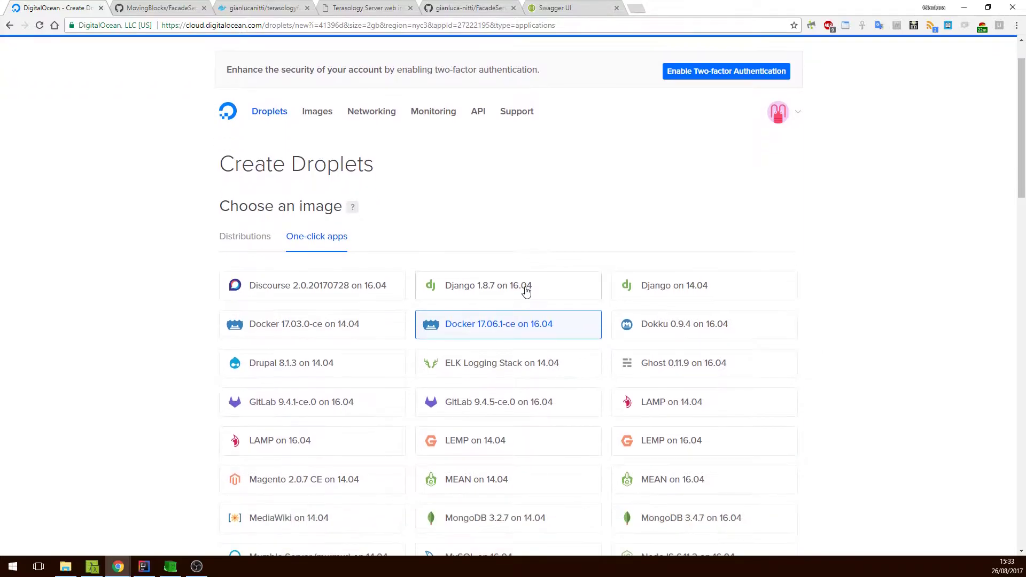
{"action": "scroll", "coordinate": [481, 305], "scroll_direction": "down", "scroll_amount": 8}
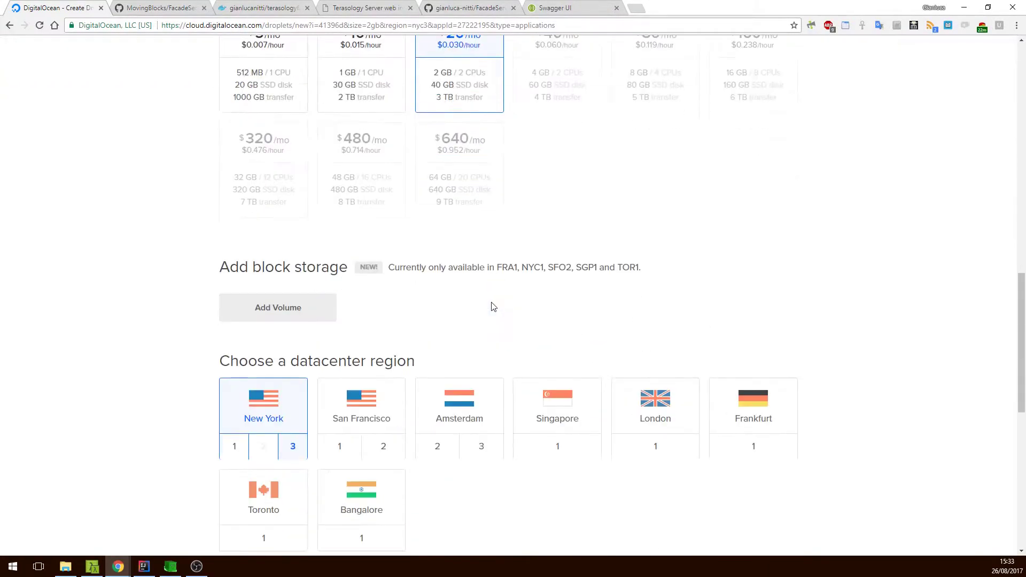
{"action": "left_click", "coordinate": [764, 318]}
{"action": "scroll", "coordinate": [413, 312], "scroll_direction": "down", "scroll_amount": 5}
{"action": "left_click", "coordinate": [385, 339]}
{"action": "scroll", "coordinate": [481, 460], "scroll_direction": "down", "scroll_amount": 1}
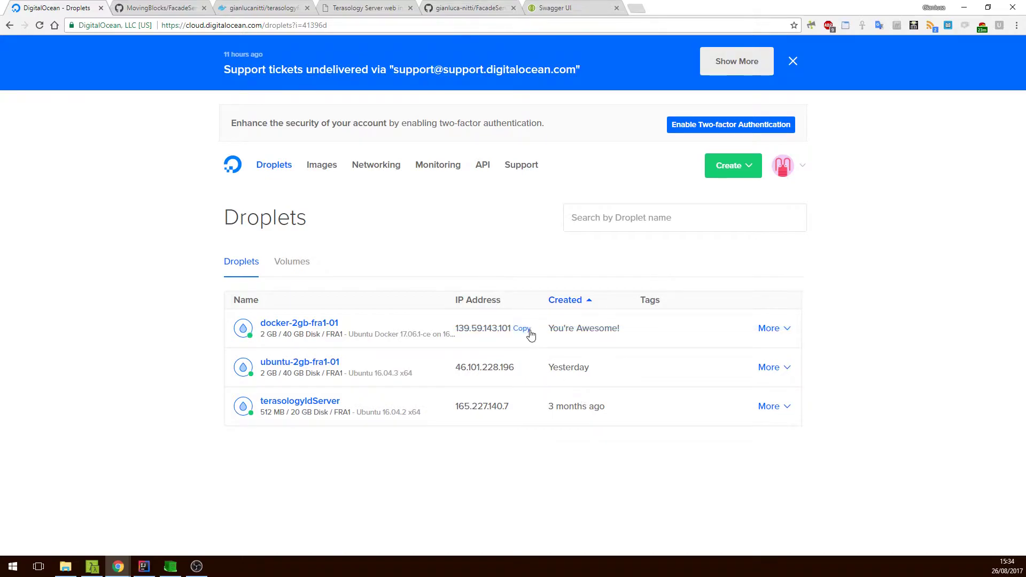
{"action": "left_click", "coordinate": [529, 330]}
{"action": "left_click", "coordinate": [92, 566]}
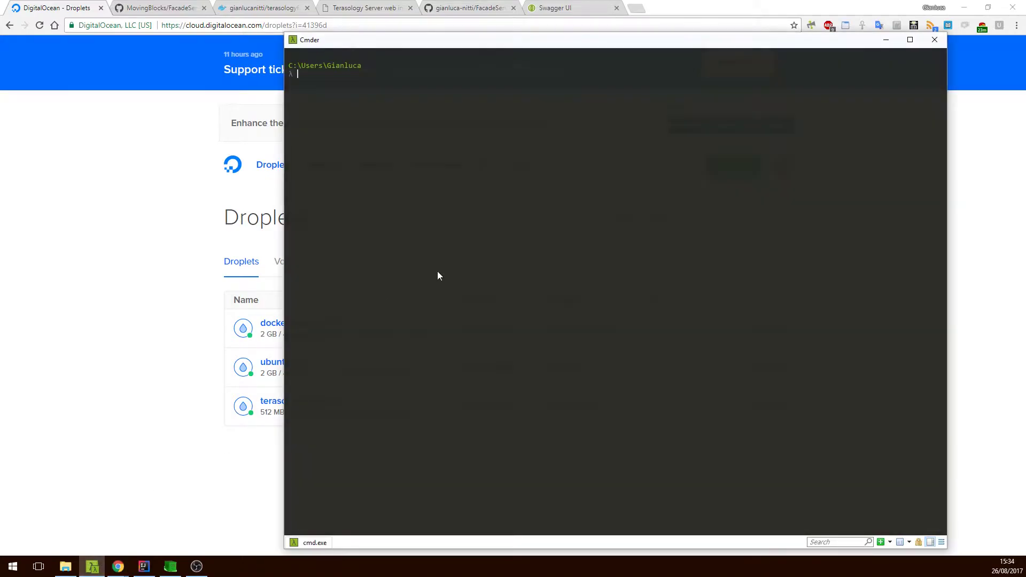
{"action": "type", "text": "ssh root@"}
{"action": "key", "text": "ctrl+v"}
{"action": "key", "text": "Return"}
{"action": "key", "text": "Up"}
{"action": "key", "text": "Return"}
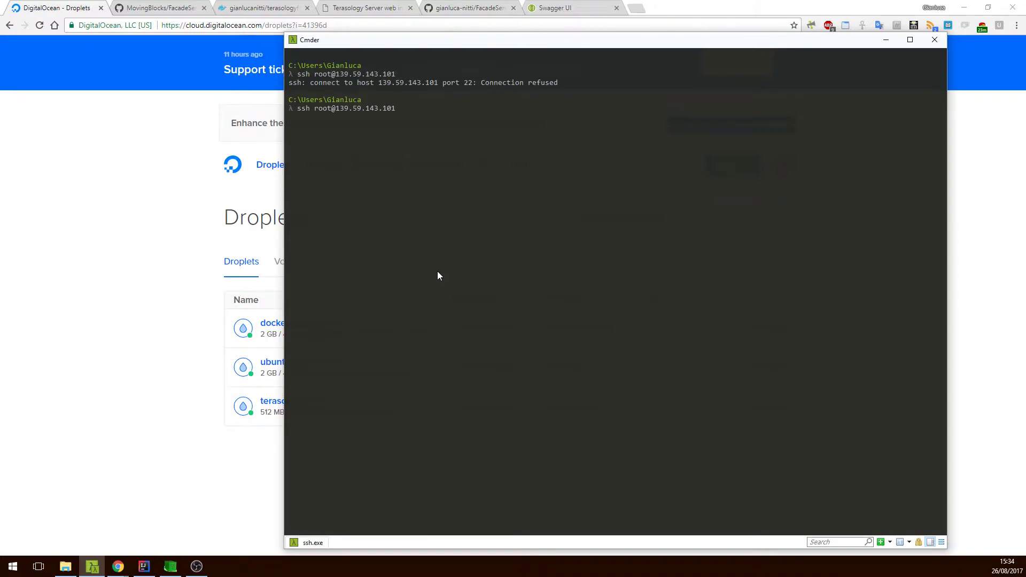
{"action": "type", "text": "yes"}
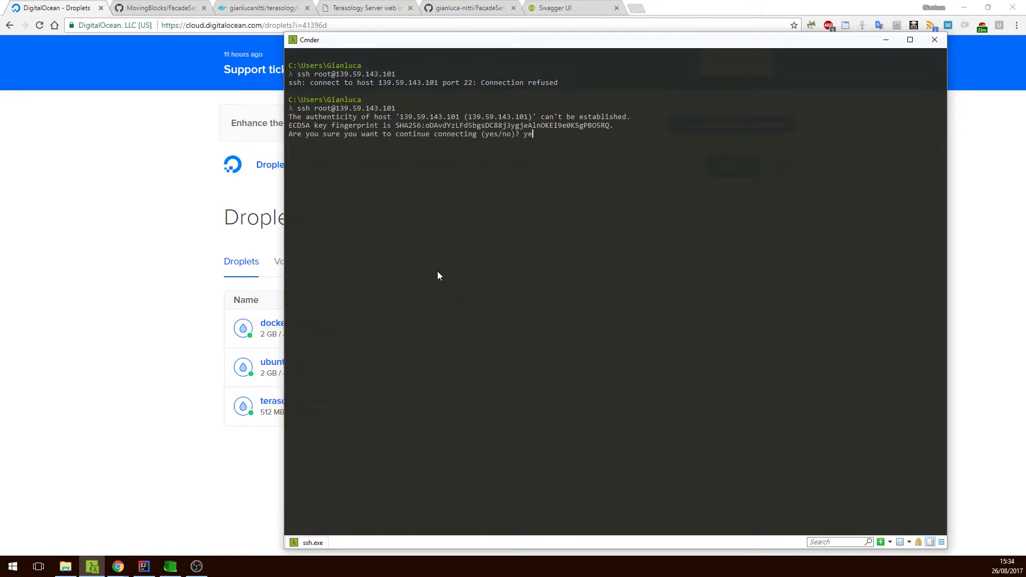
{"action": "key", "text": "Return"}
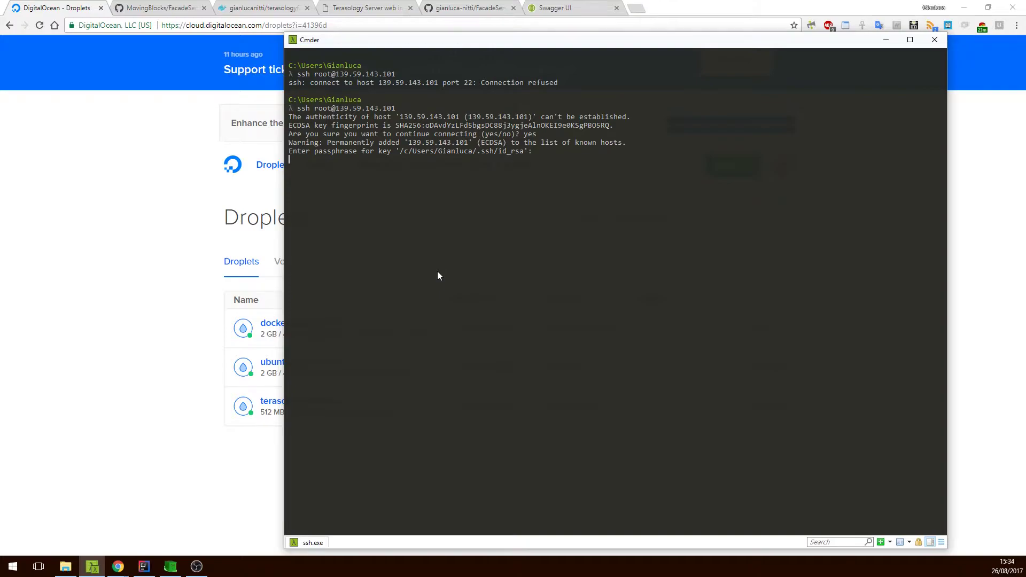
{"action": "key", "text": "Return"}
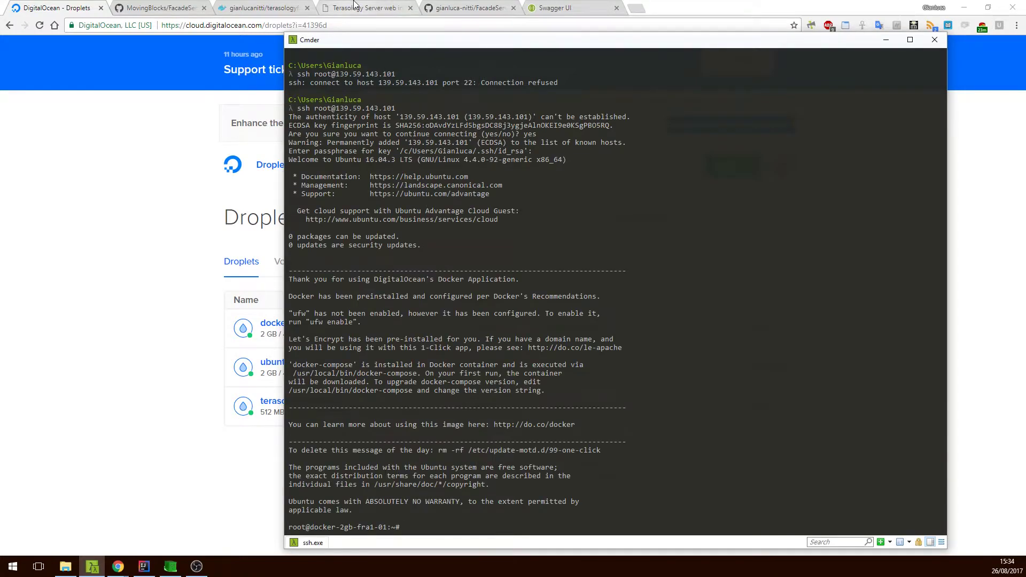
Run the docker pull command copied from Docker Hub to download the terasologyfacadeserver image.
{"action": "left_click", "coordinate": [355, 6]}
{"action": "left_click", "coordinate": [224, 6]}
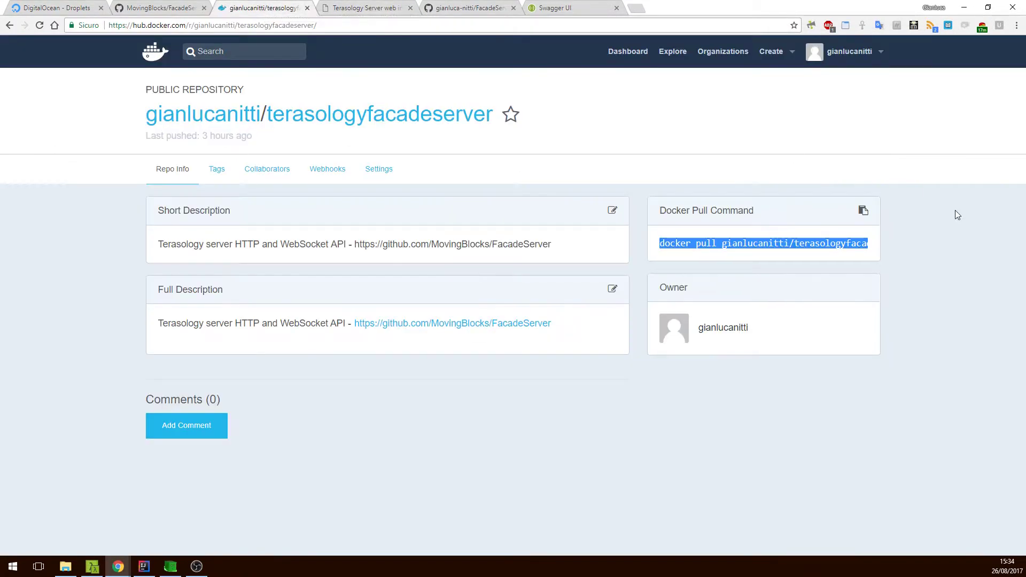
{"action": "left_click", "coordinate": [92, 566]}
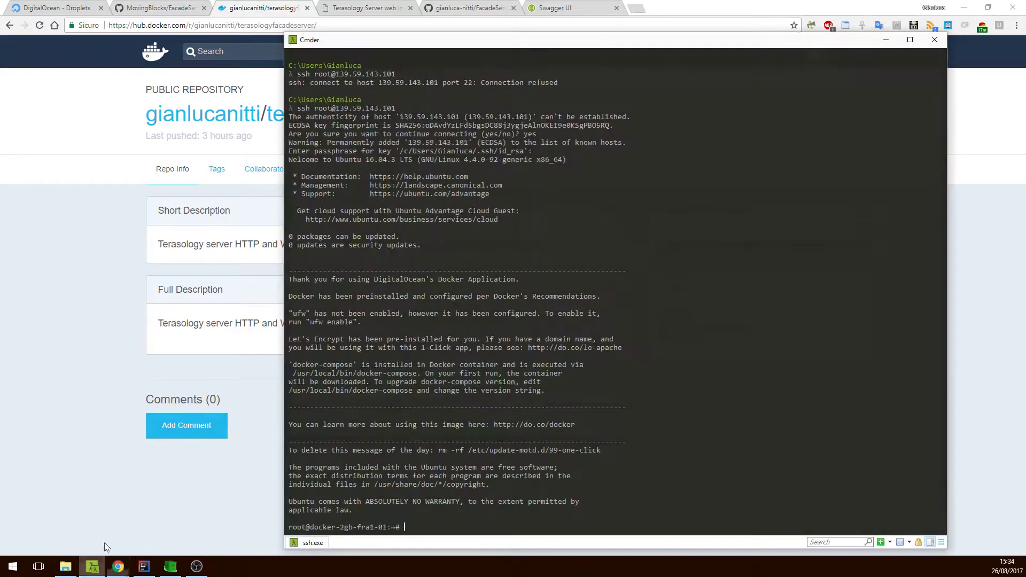
{"action": "key", "text": "ctrl+v"}
{"action": "key", "text": "Return"}
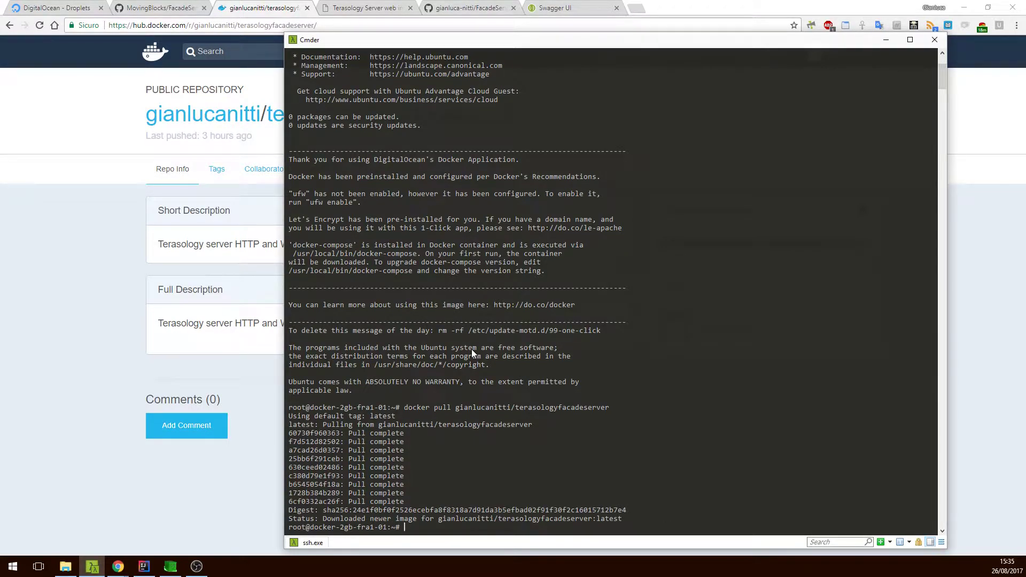
Run gianlucanitti/terasologyfacadeserver detached with ports 8080:8080 and 25777:25777 published.
{"action": "type", "text": "docker -p 8080:8080 -p 25777:25777 -d"}
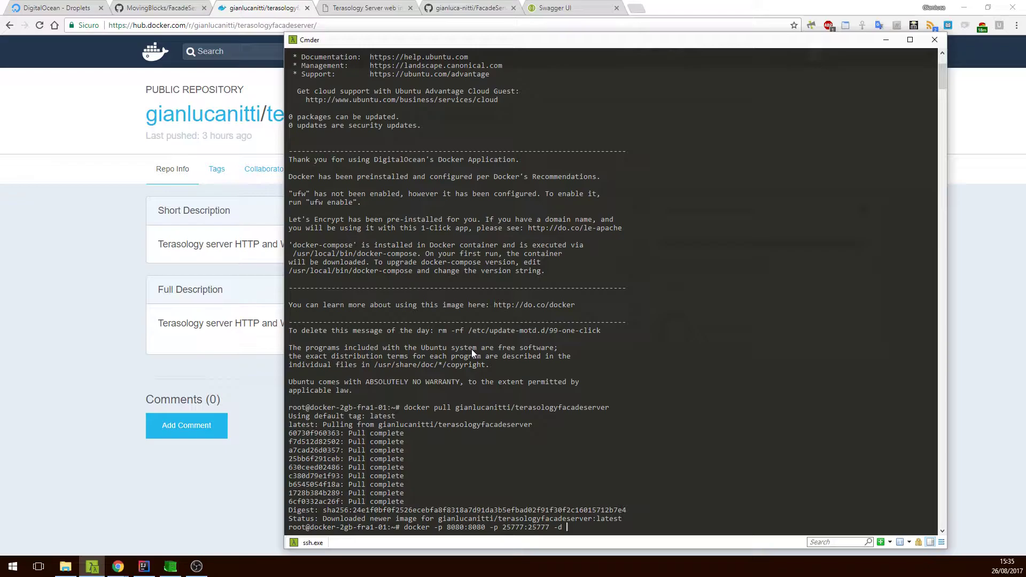
{"action": "key", "text": "Left"}
{"action": "key", "text": "Left"}
{"action": "key", "text": "Left"}
{"action": "key", "text": "Left"}
{"action": "key", "text": "Left"}
{"action": "key", "text": "Left"}
{"action": "key", "text": "Left"}
{"action": "key", "text": "Left"}
{"action": "key", "text": "Left"}
{"action": "key", "text": "Left"}
{"action": "key", "text": "Left"}
{"action": "type", "text": "run"}
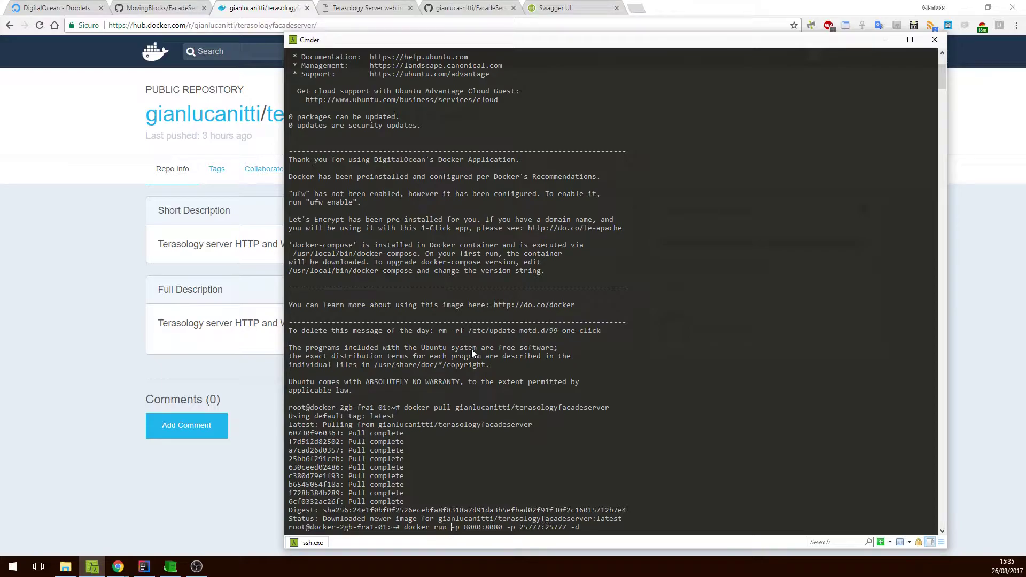
{"action": "key", "text": "End"}
{"action": "type", "text": "gianlucanitti/terasologyfacadeserver"}
{"action": "key", "text": "Return"}
Check docker logs for container 9f until initialization shows as completed.
{"action": "type", "text": "docker logs"}
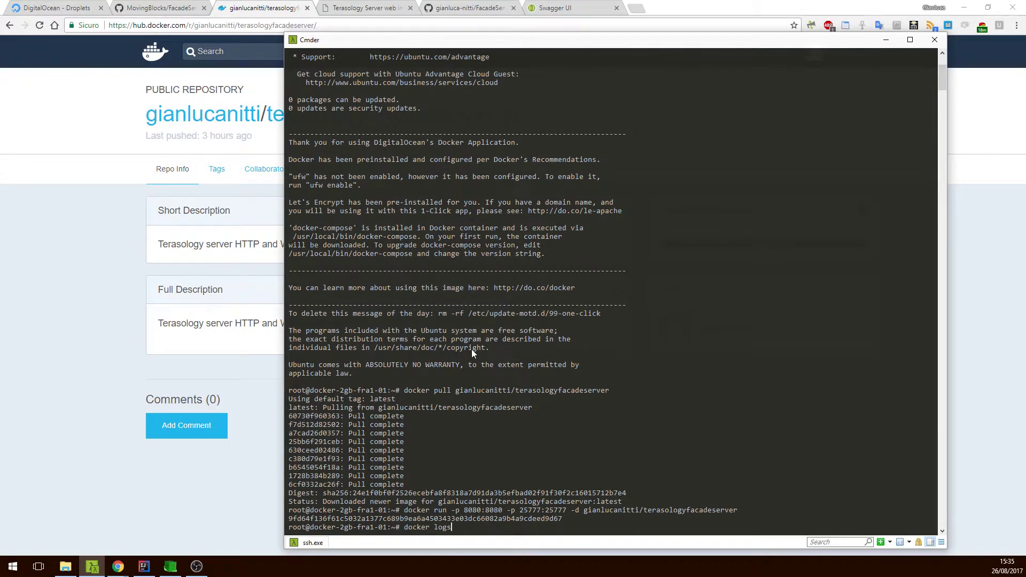
{"action": "type", "text": " 9f"}
{"action": "key", "text": "Return"}
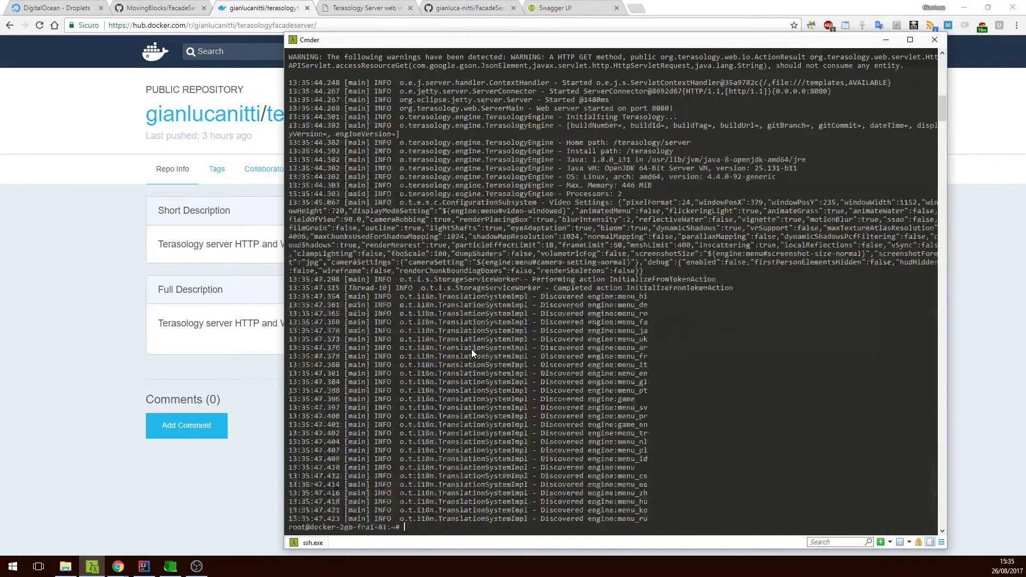
{"action": "key", "text": "Up"}
{"action": "key", "text": "Return"}
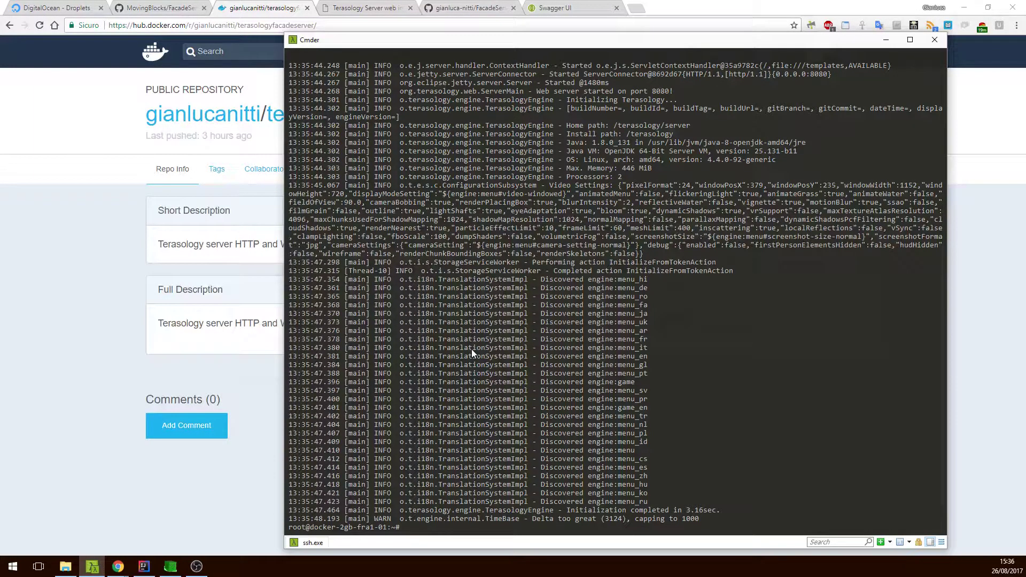
View the unconnected Terasology Server web interface and glance at the FacadeServer-frontend repository.
{"action": "left_click", "coordinate": [374, 8]}
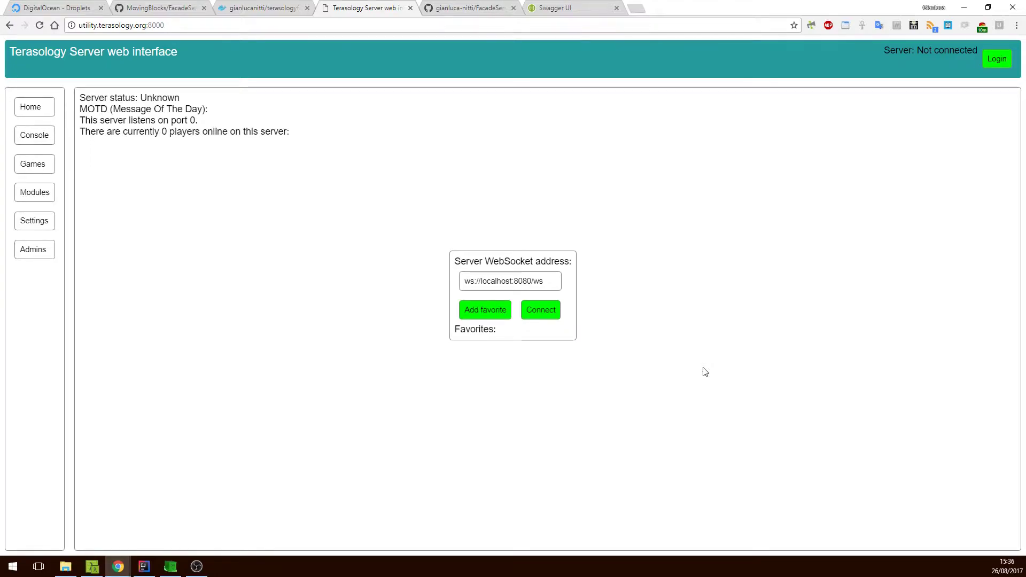
{"action": "left_click", "coordinate": [420, 7]}
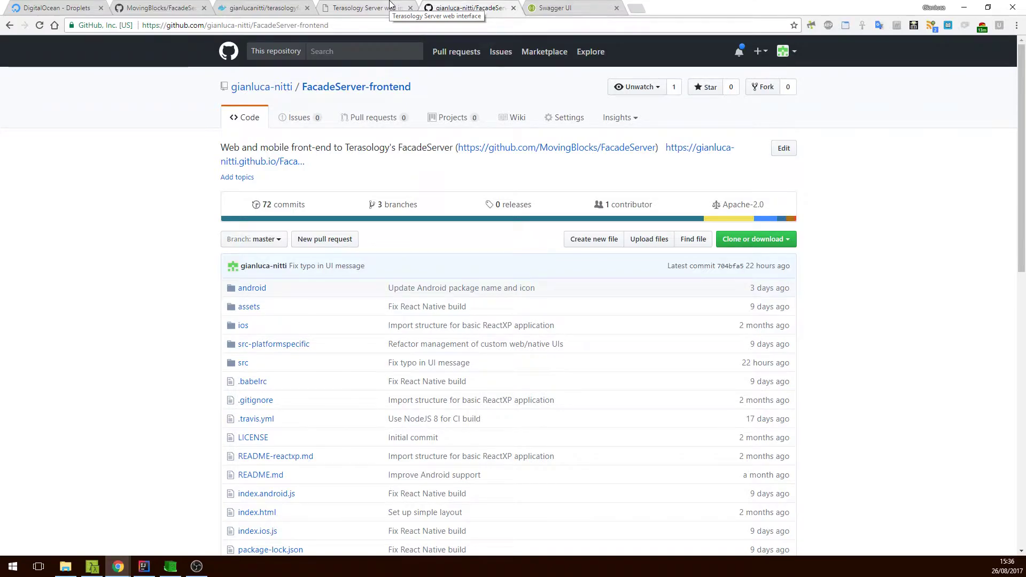
{"action": "left_click", "coordinate": [390, 6]}
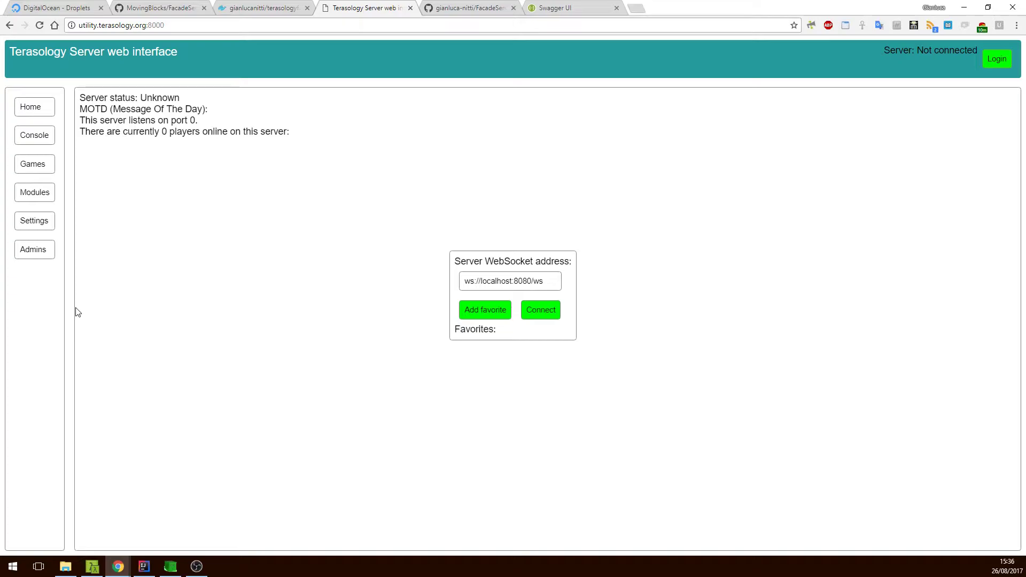
Connect the web interface to ws://139.59.143.101:8080/ws and view the empty admin list.
{"action": "left_click", "coordinate": [15, 6]}
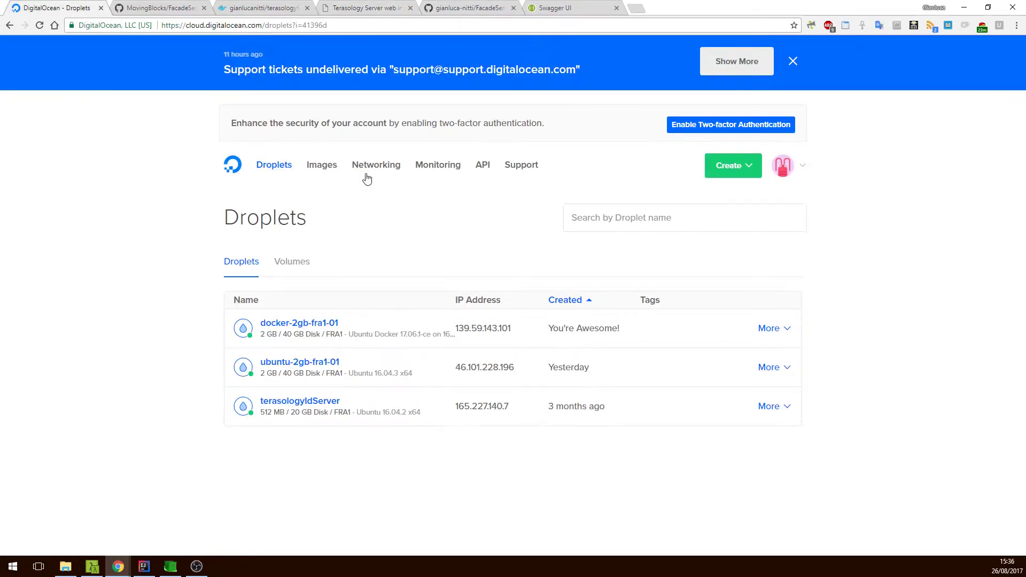
{"action": "left_click", "coordinate": [521, 331]}
{"action": "left_click", "coordinate": [363, 8]}
{"action": "double_click", "coordinate": [491, 281]}
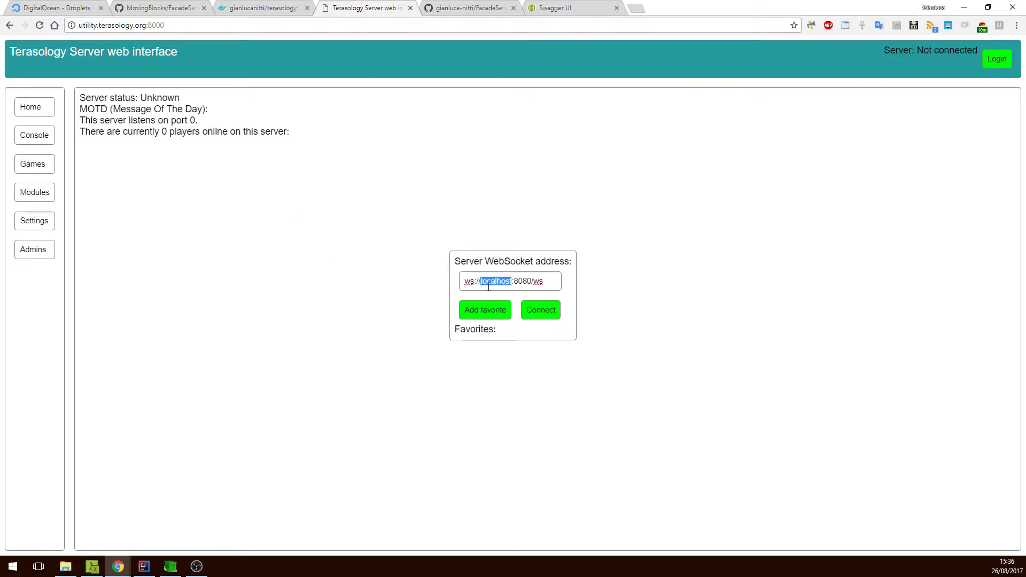
{"action": "key", "text": "ctrl+v"}
{"action": "left_click", "coordinate": [537, 309]}
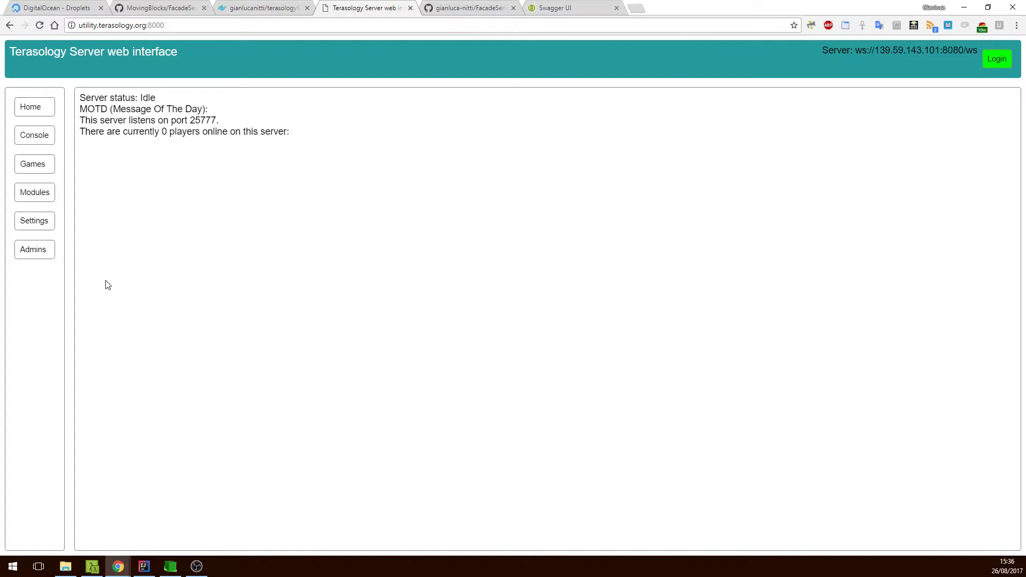
{"action": "left_click", "coordinate": [37, 248]}
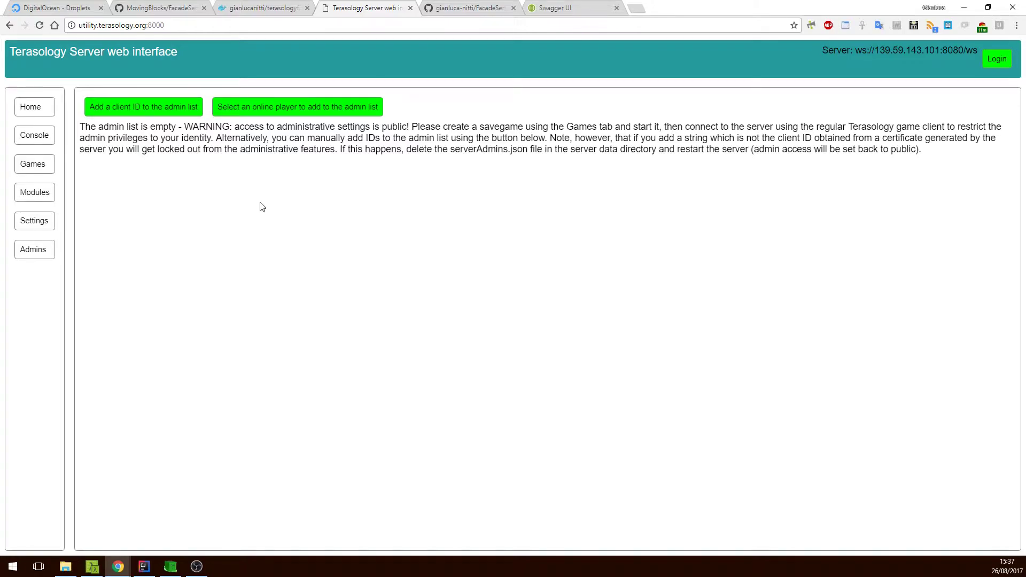
Open the module installer and select Builder Sample Gameplay.
{"action": "left_click", "coordinate": [35, 193]}
{"action": "left_click", "coordinate": [218, 123]}
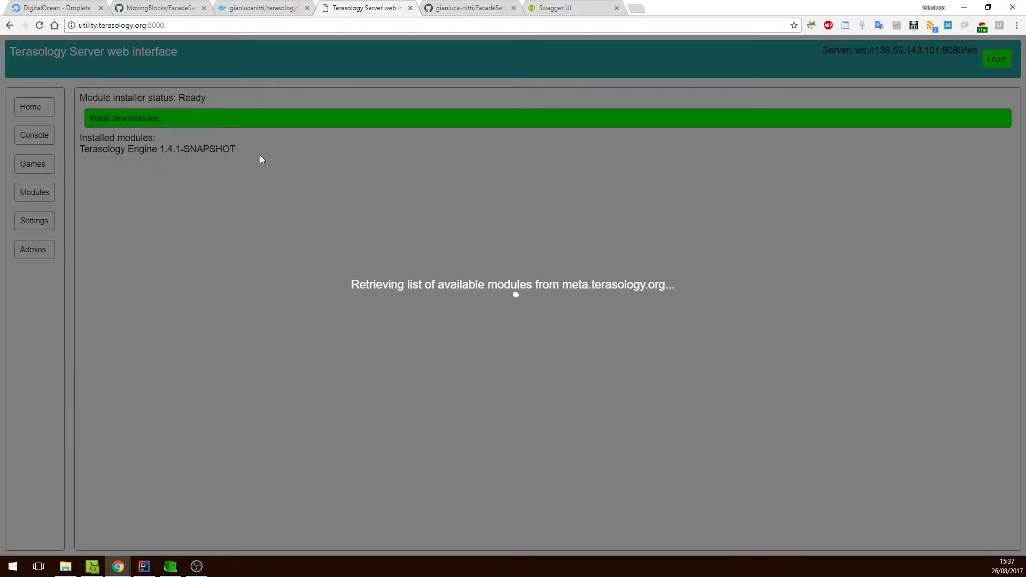
{"action": "scroll", "coordinate": [481, 320], "scroll_direction": "down", "scroll_amount": 5}
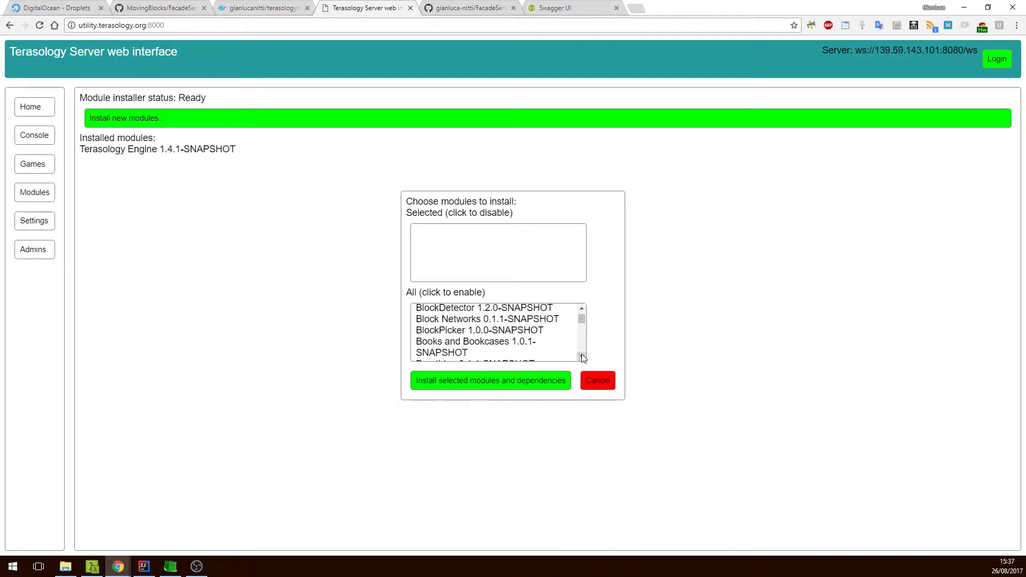
{"action": "left_click", "coordinate": [581, 357]}
{"action": "left_click", "coordinate": [582, 357]}
{"action": "left_click", "coordinate": [555, 333]}
{"action": "left_click", "coordinate": [582, 358]}
Select Core Gameplay as well and install the selected modules with their dependencies.
{"action": "left_click", "coordinate": [581, 357]}
{"action": "left_click", "coordinate": [582, 358]}
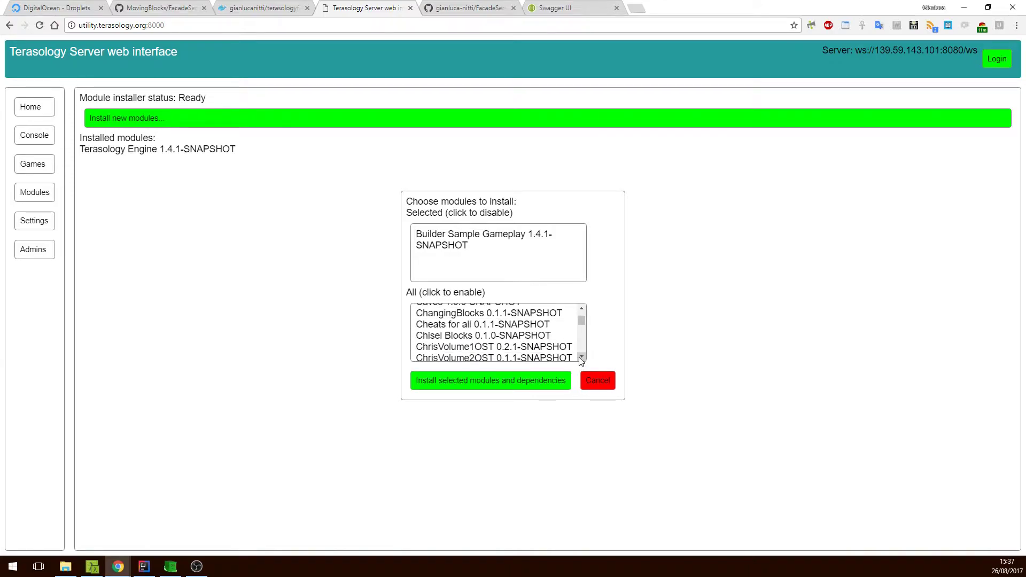
{"action": "left_click", "coordinate": [582, 358]}
{"action": "left_click", "coordinate": [582, 358]}
{"action": "left_click", "coordinate": [582, 357]}
{"action": "left_click", "coordinate": [582, 357]}
{"action": "left_click", "coordinate": [582, 358]}
{"action": "left_click", "coordinate": [581, 358]}
{"action": "left_click", "coordinate": [582, 357]}
{"action": "left_click", "coordinate": [564, 355]}
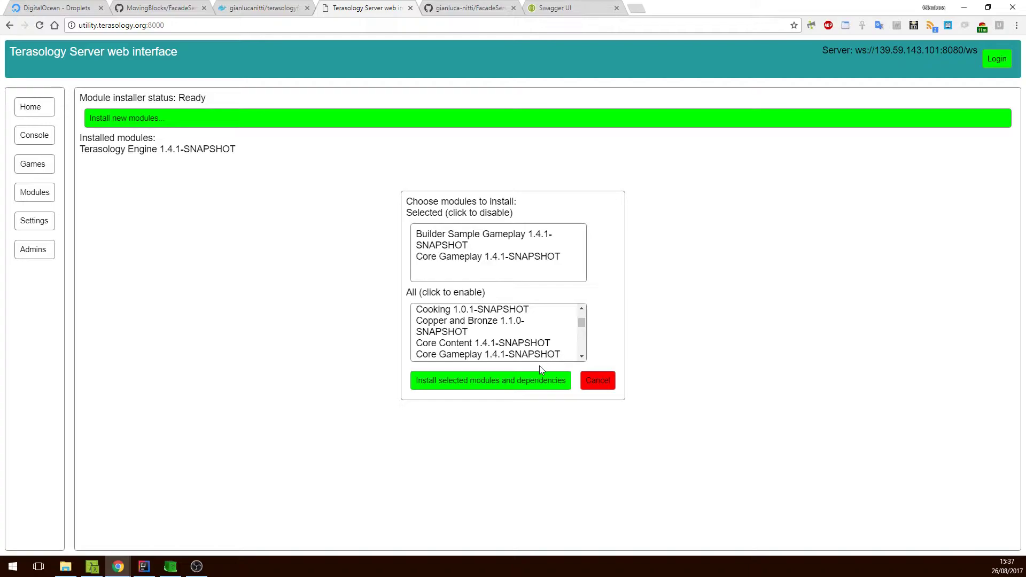
{"action": "left_click", "coordinate": [540, 380]}
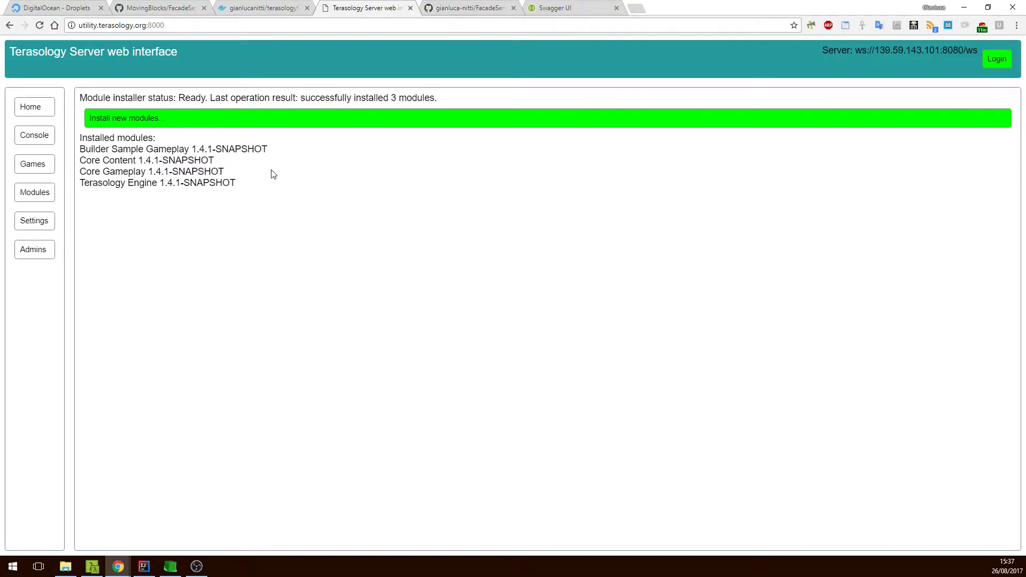
Create 'New Game' with Builder Sample Gameplay, the Builder Sample World generator and a randomized seed.
{"action": "left_click", "coordinate": [33, 163]}
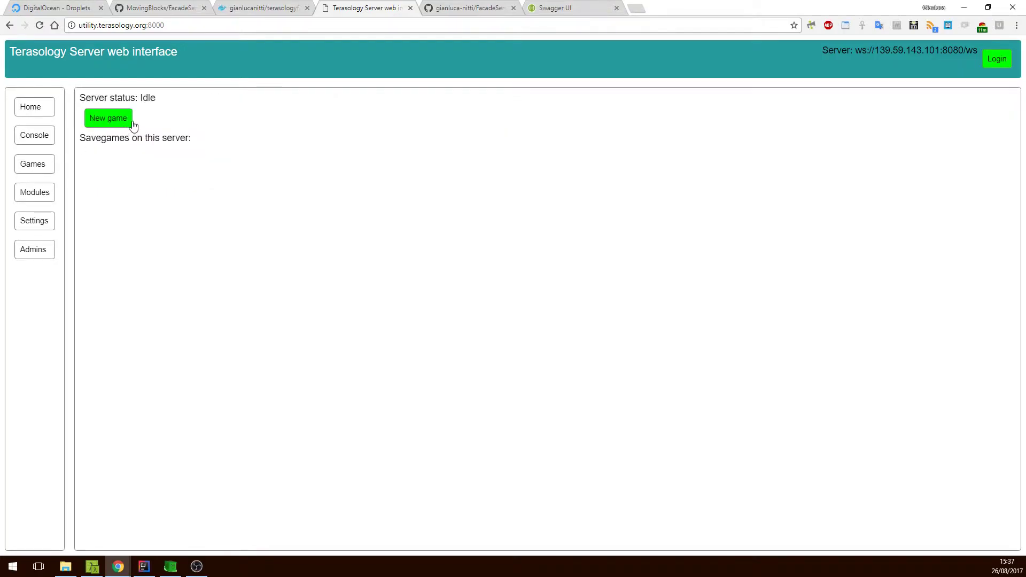
{"action": "left_click", "coordinate": [130, 123]}
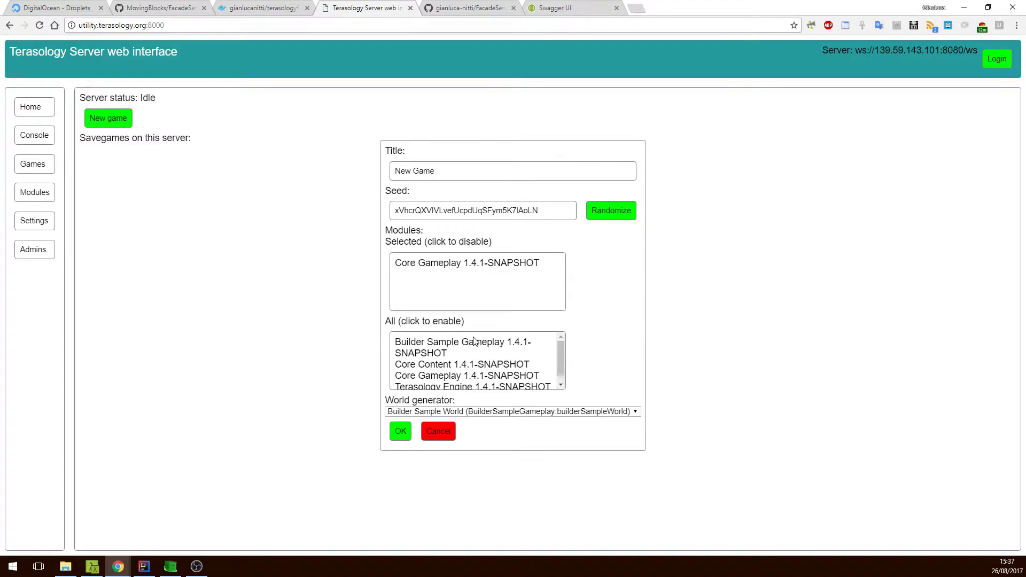
{"action": "left_click", "coordinate": [472, 348]}
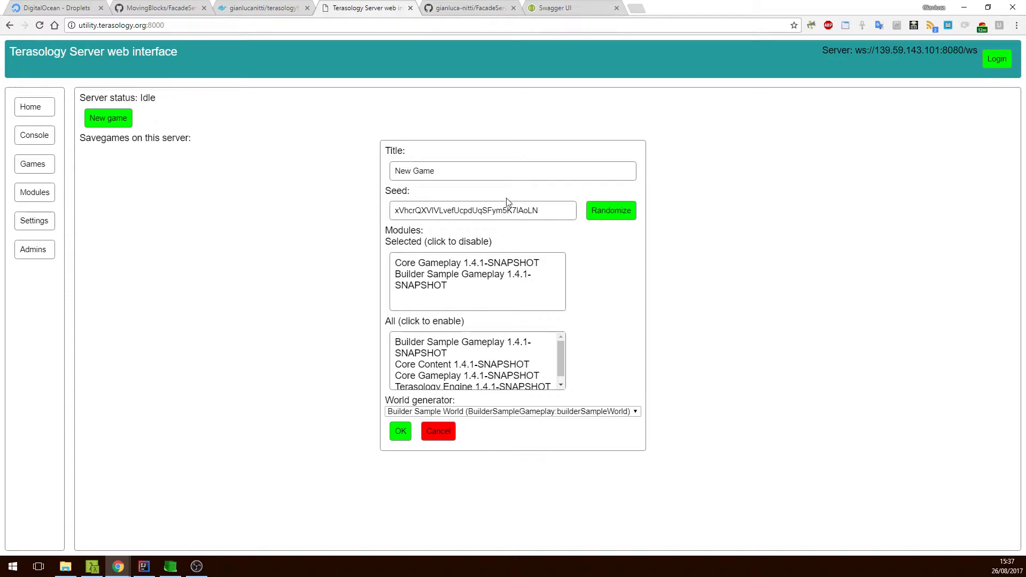
{"action": "left_click", "coordinate": [585, 409]}
{"action": "left_click", "coordinate": [585, 409]}
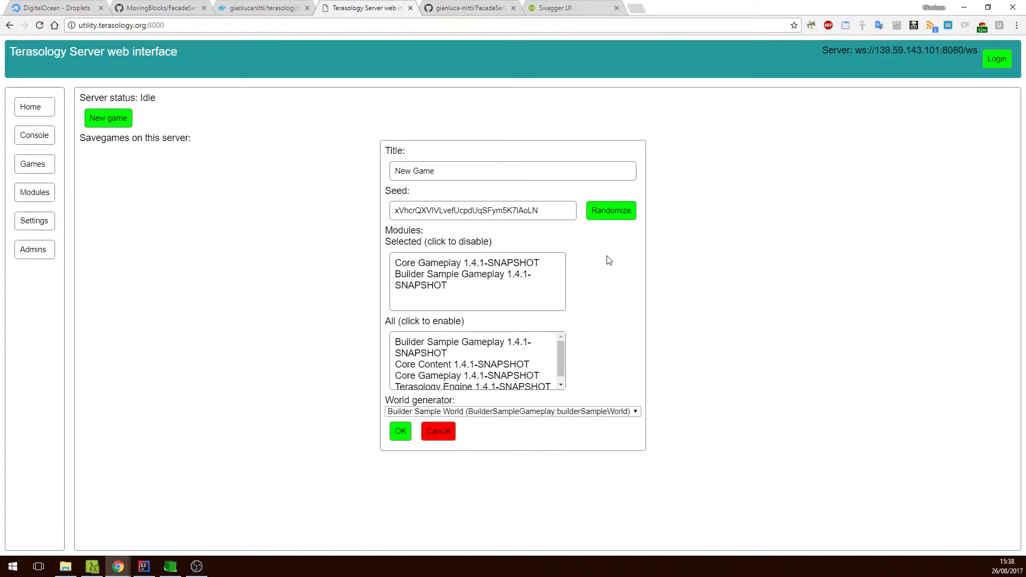
{"action": "left_click", "coordinate": [618, 213]}
{"action": "left_click", "coordinate": [618, 213]}
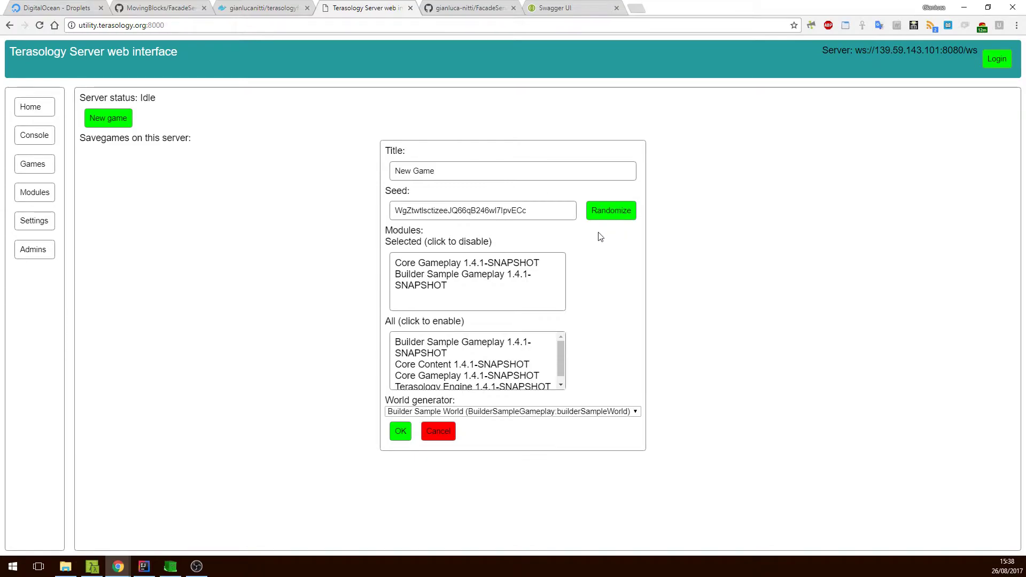
{"action": "left_click", "coordinate": [401, 431]}
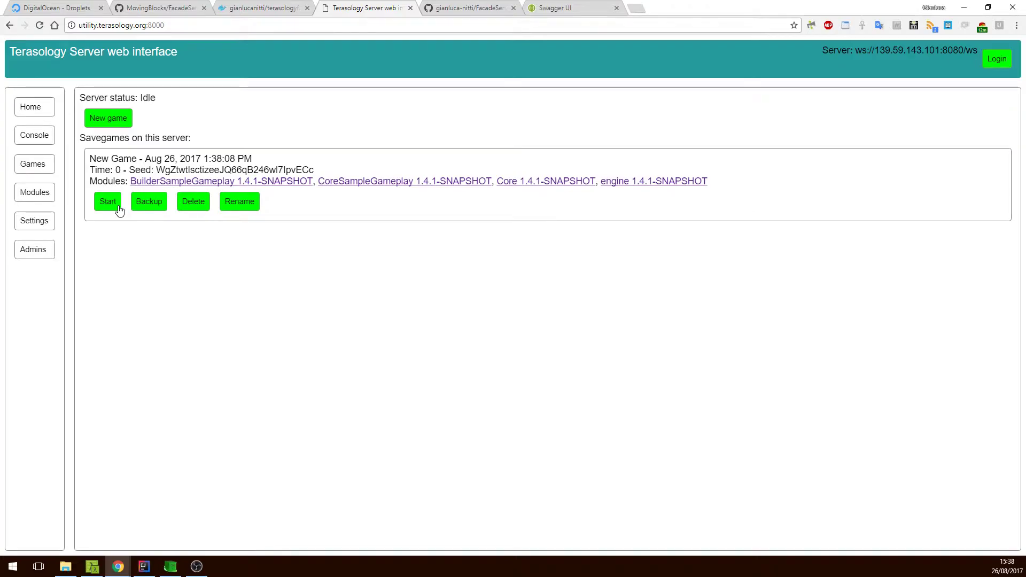
{"action": "left_click", "coordinate": [43, 255]}
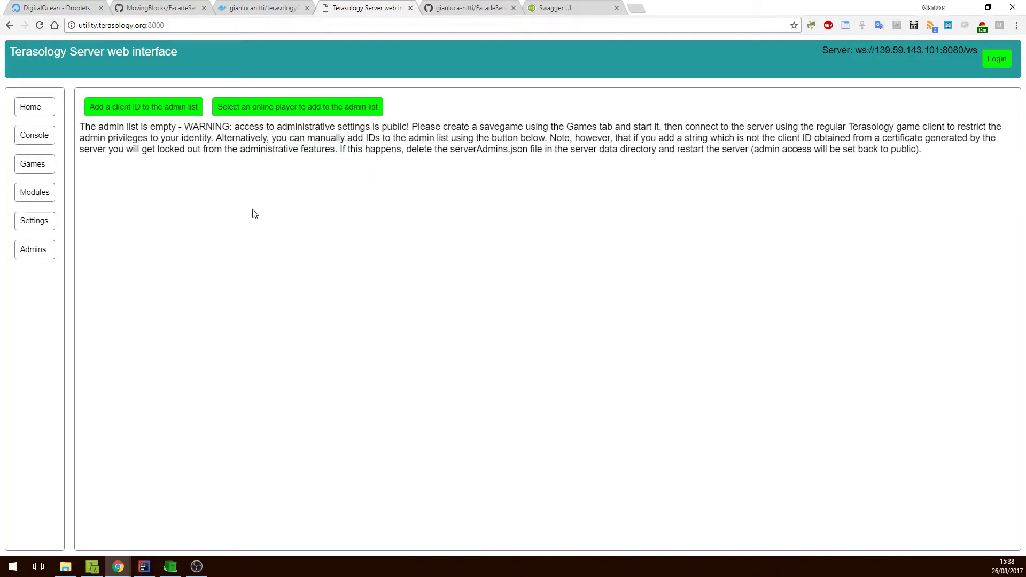
Save 'This is a test server!' as the MOTD in Settings, then go back to Games.
{"action": "left_click", "coordinate": [41, 225]}
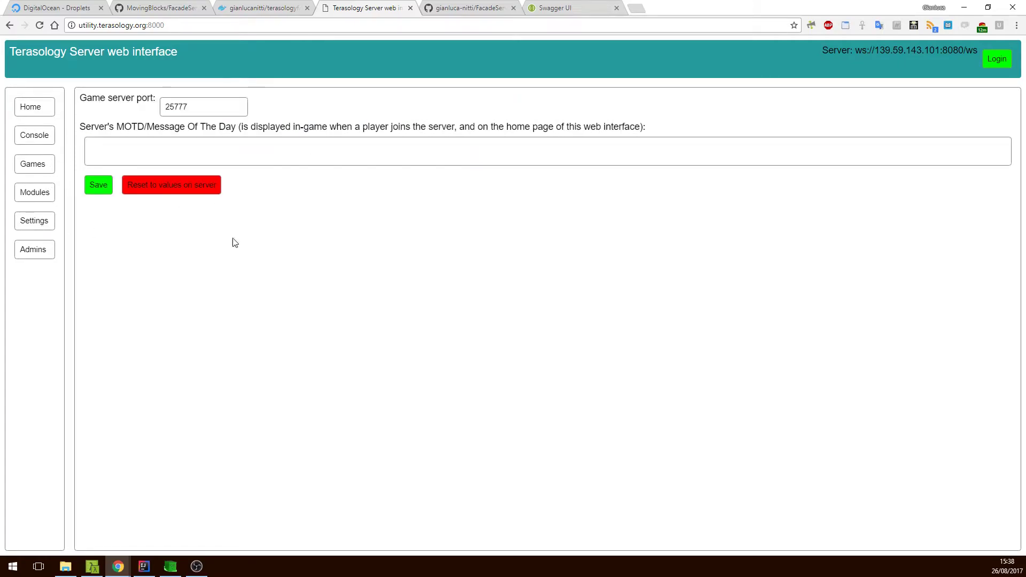
{"action": "type", "text": "This is a test server!"}
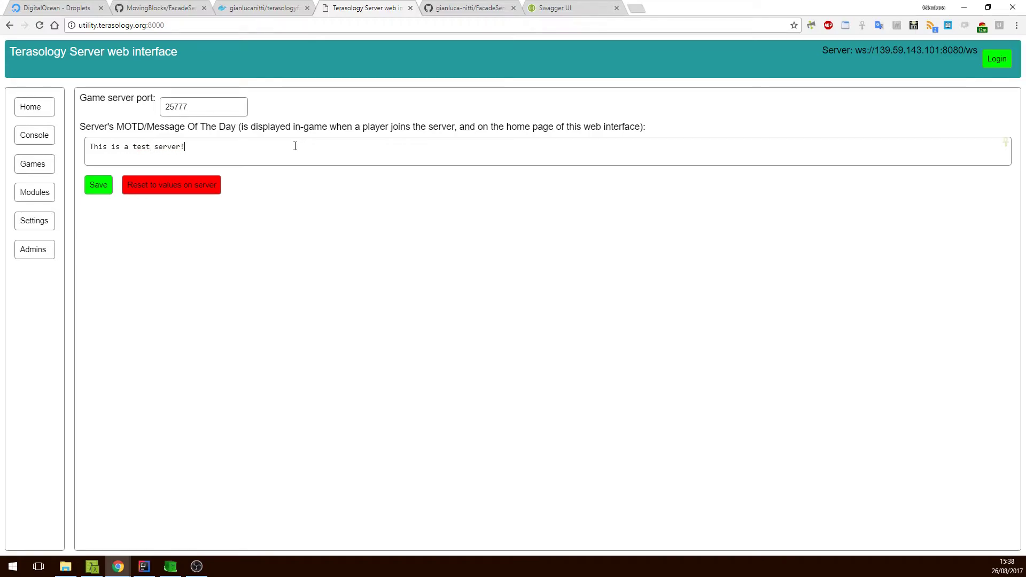
{"action": "left_click", "coordinate": [96, 181]}
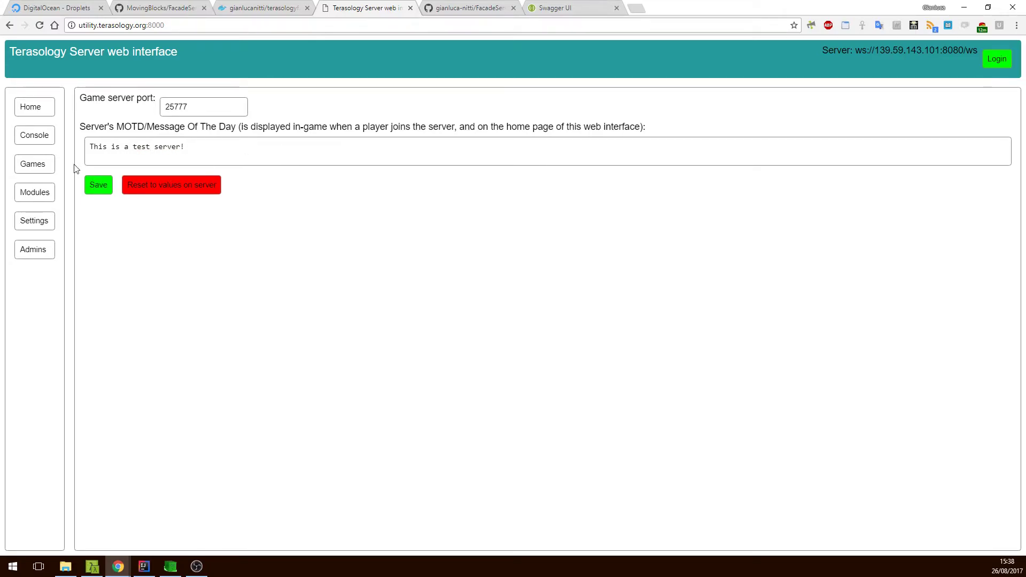
{"action": "left_click", "coordinate": [32, 163]}
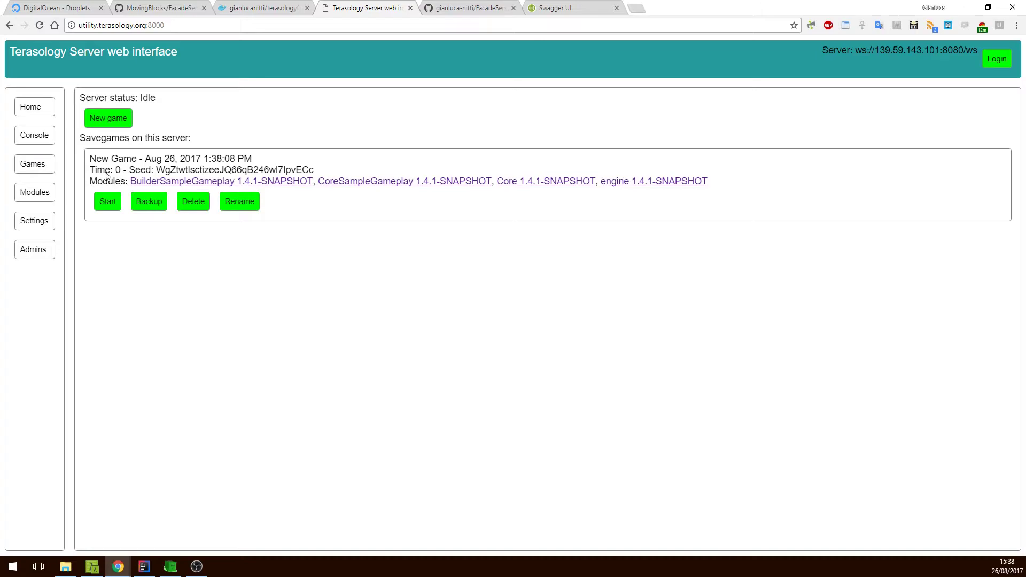
Start the New Game savegame on the server.
{"action": "left_click", "coordinate": [108, 203]}
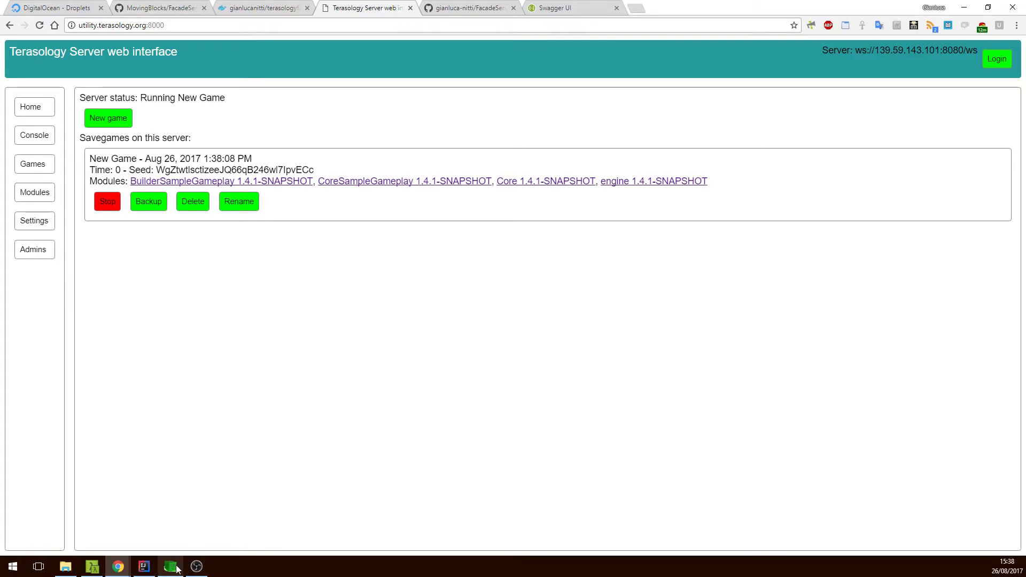
Bring Terasology forward and open the Custom server list on the Join Game screen.
{"action": "mouse_move", "coordinate": [177, 569]}
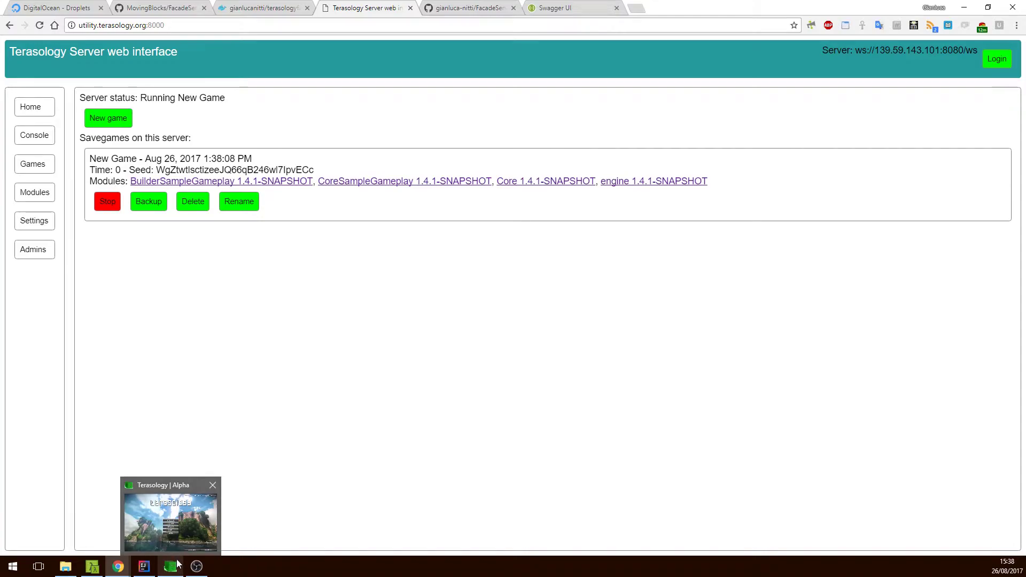
{"action": "left_click", "coordinate": [171, 566]}
{"action": "left_click", "coordinate": [367, 280]}
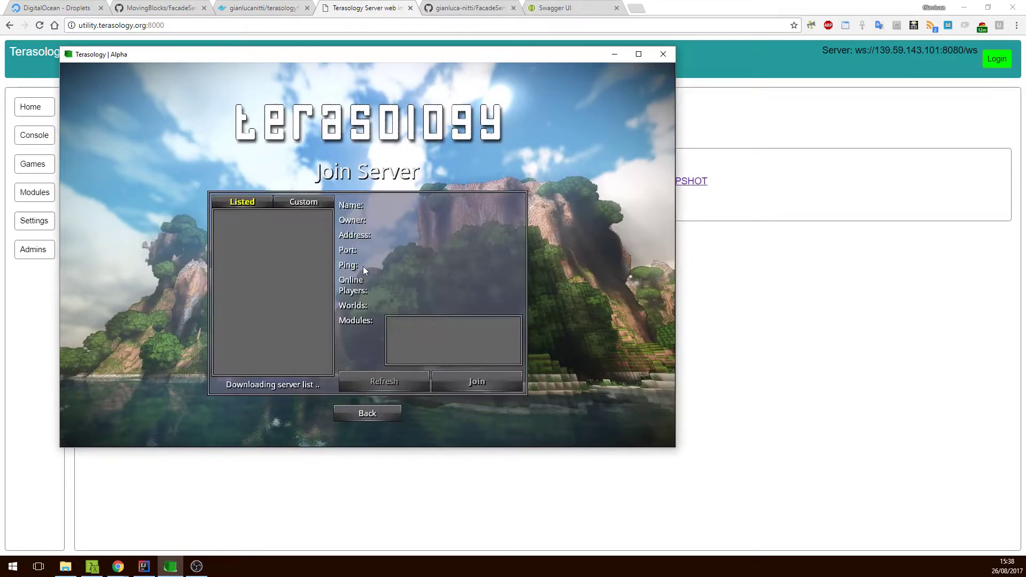
{"action": "left_click", "coordinate": [303, 202]}
{"action": "left_click_drag", "start_coordinate": [261, 60], "coordinate": [486, 59]}
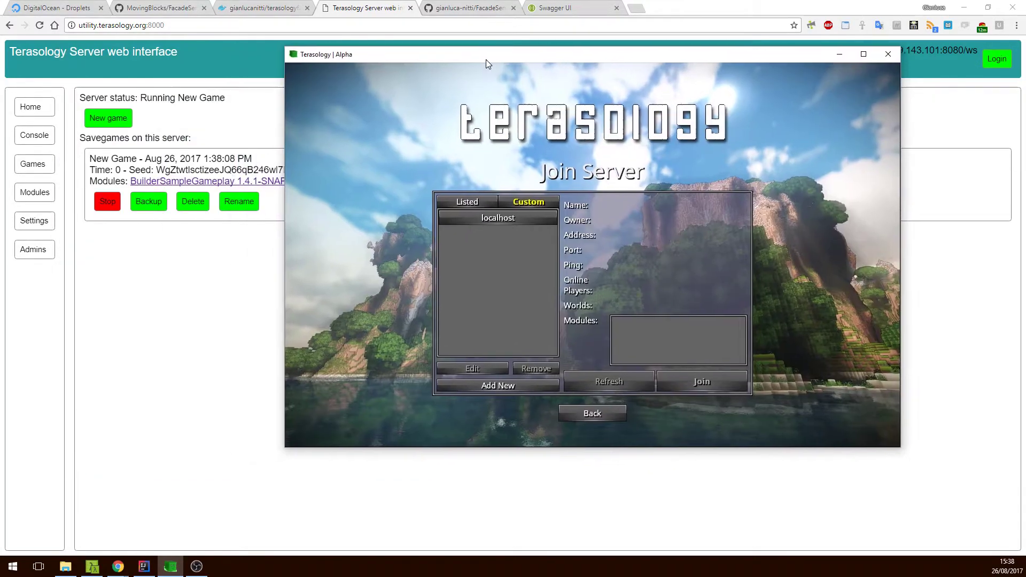
Add a server named test at the droplet IP 139.59.143.101, join it, and check the home page.
{"action": "left_click", "coordinate": [508, 384]}
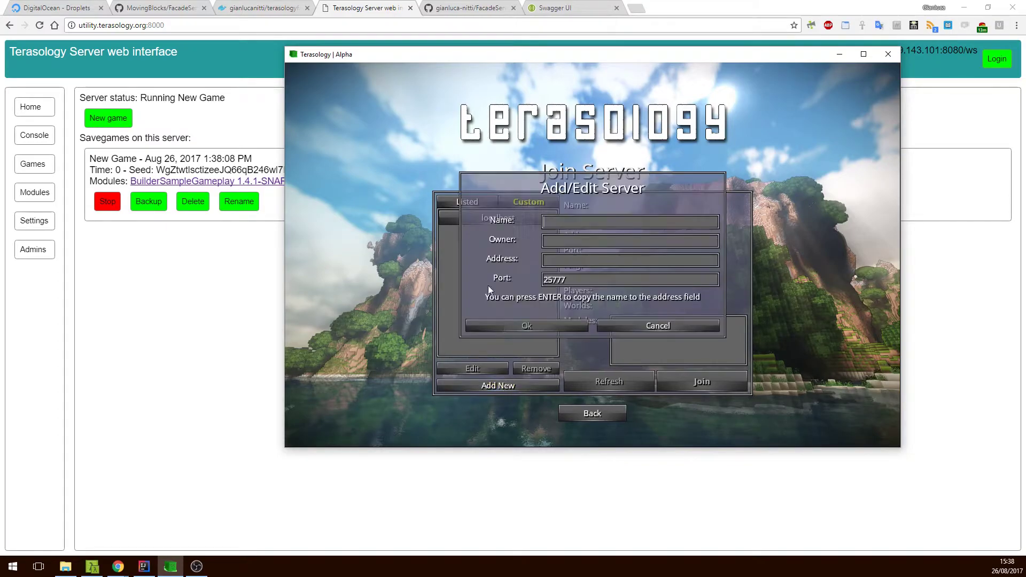
{"action": "left_click", "coordinate": [38, 7]}
{"action": "left_click", "coordinate": [520, 328]}
{"action": "key", "text": "ctrl+Tab"}
{"action": "key", "text": "ctrl+Tab"}
{"action": "key", "text": "ctrl+Tab"}
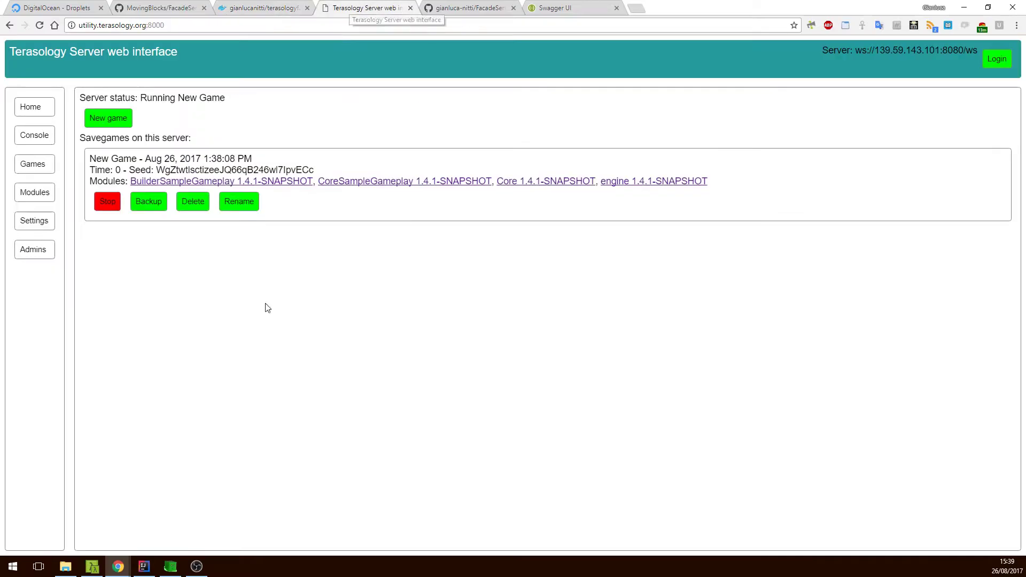
{"action": "left_click", "coordinate": [163, 570]}
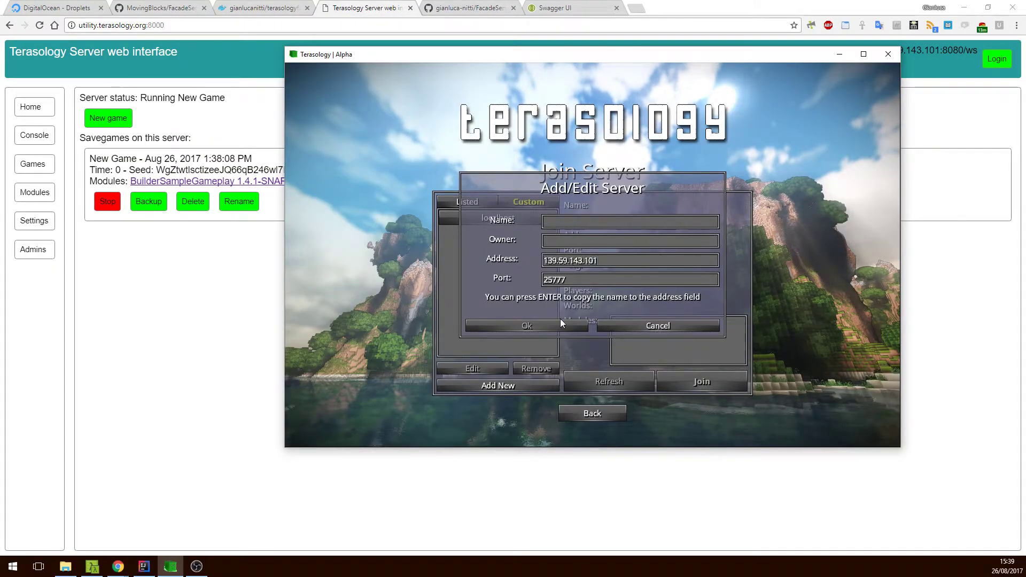
{"action": "left_click", "coordinate": [562, 219]}
{"action": "type", "text": "test"}
{"action": "left_click", "coordinate": [562, 325]}
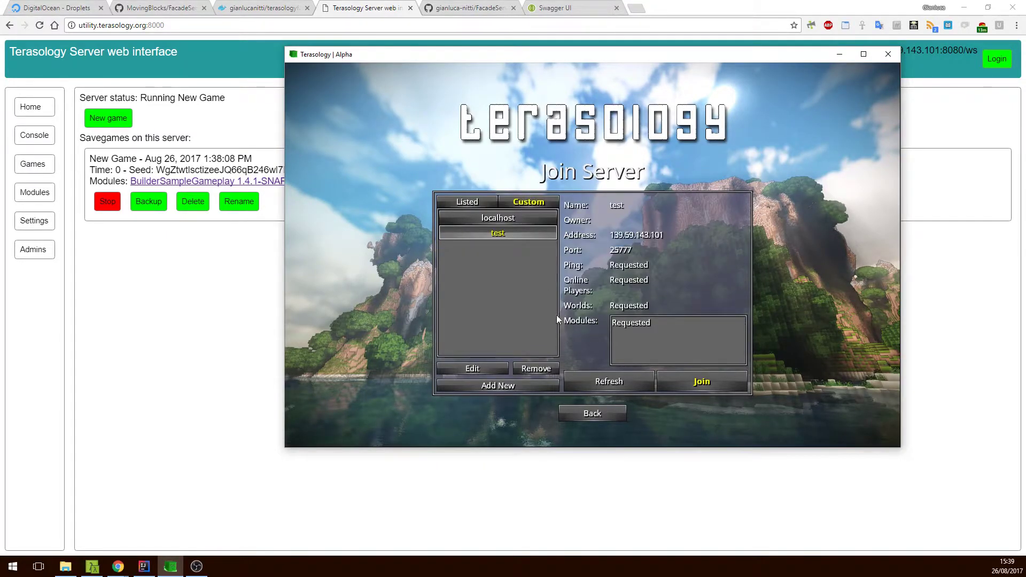
{"action": "left_click", "coordinate": [685, 376]}
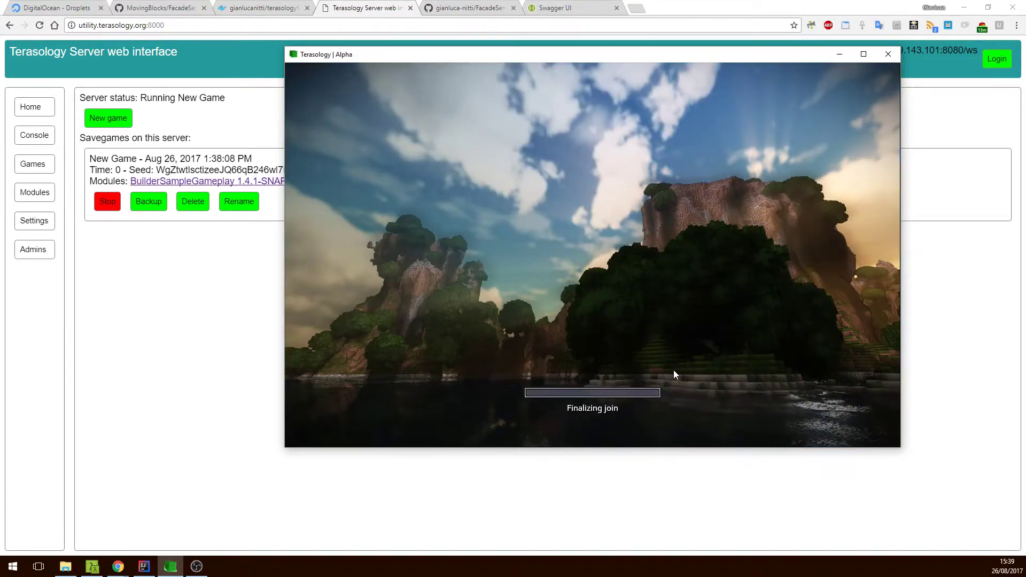
{"action": "left_click", "coordinate": [50, 106]}
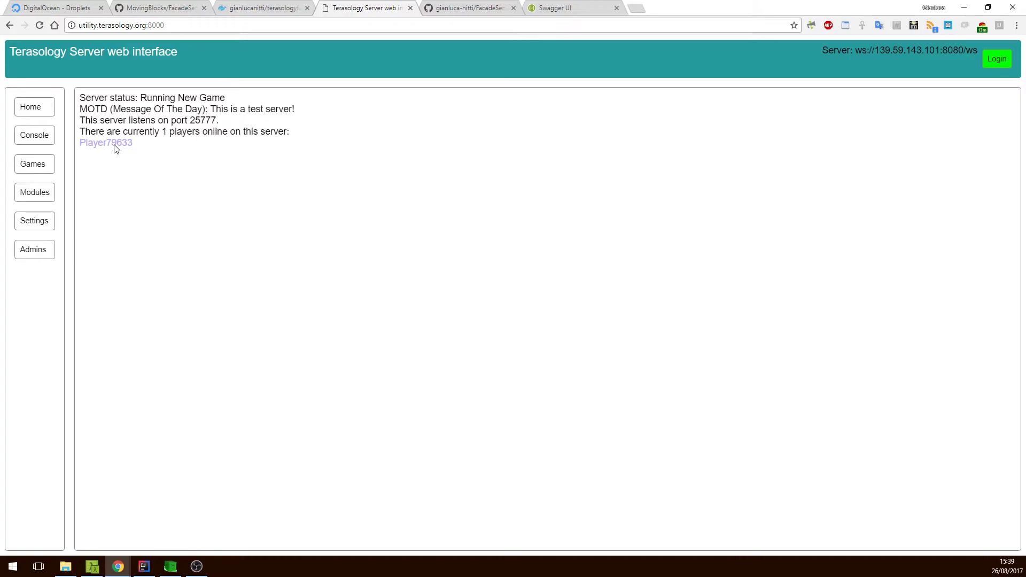
View the player-joined entry in the web console, then return to the game showing its MOTD.
{"action": "left_click", "coordinate": [40, 135]}
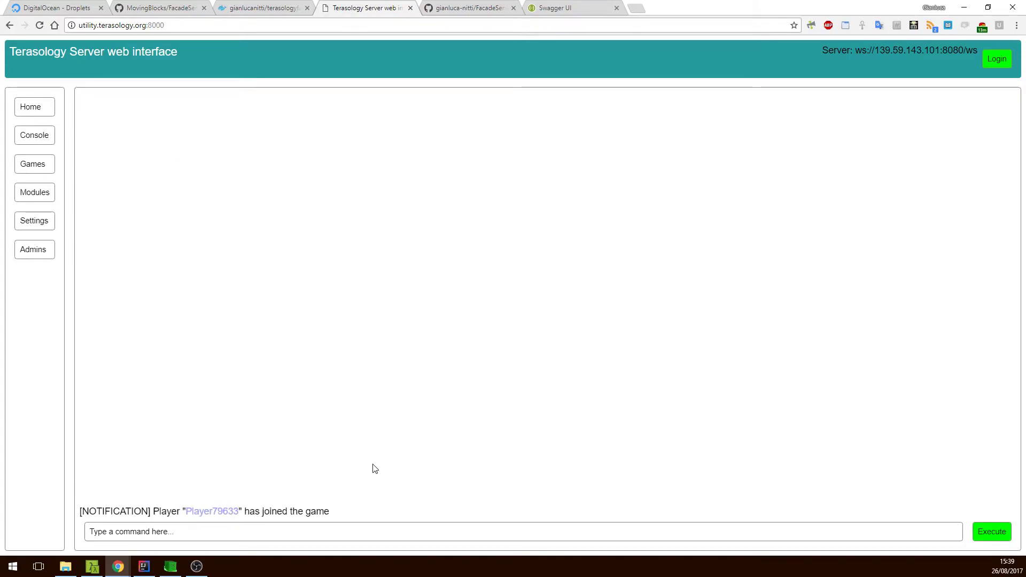
{"action": "left_click", "coordinate": [168, 568]}
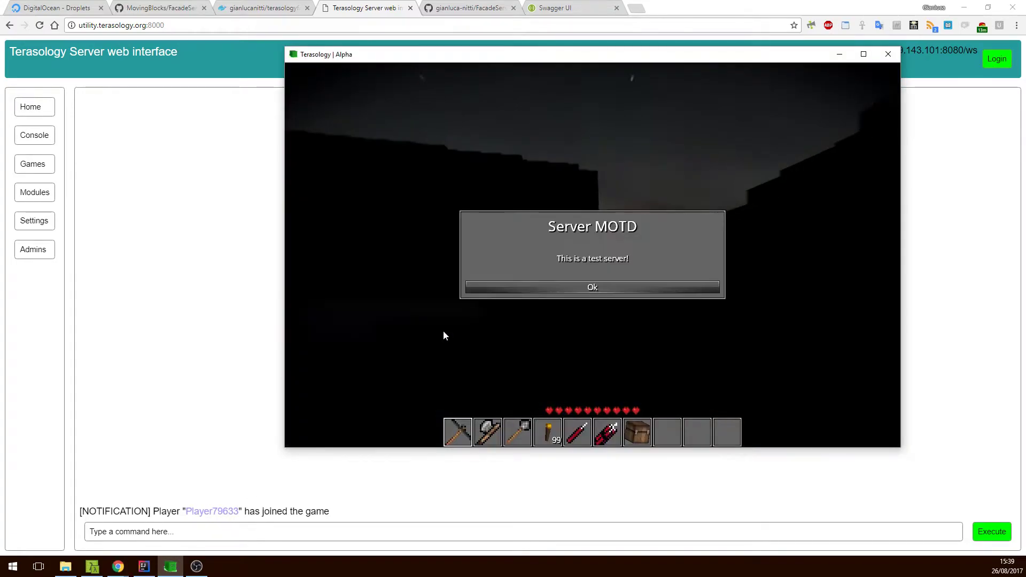
Dismiss the MOTD, send 'hello, world' in chat, then bring up the Ingame Menu.
{"action": "left_click", "coordinate": [580, 286]}
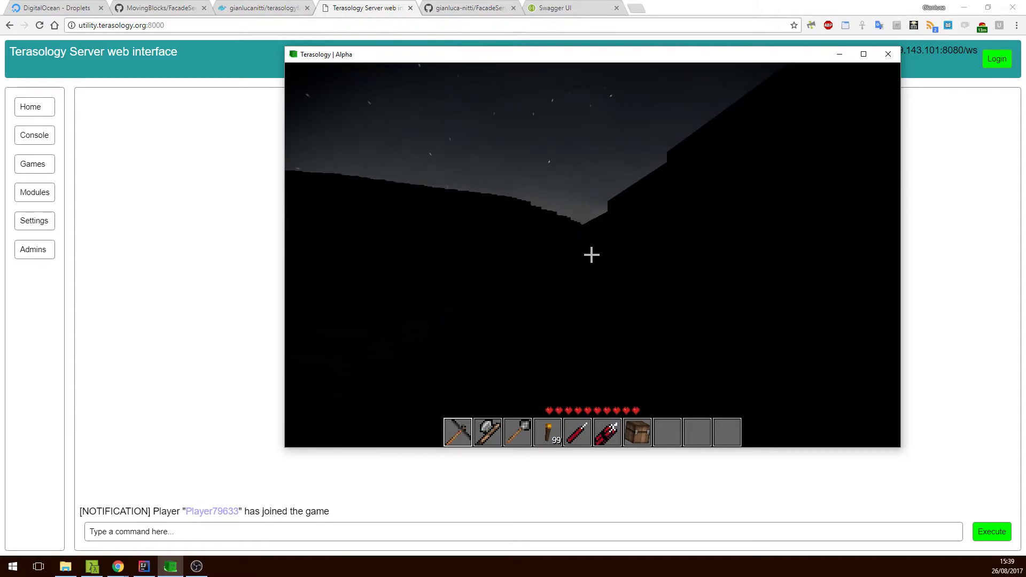
{"action": "key", "text": "t"}
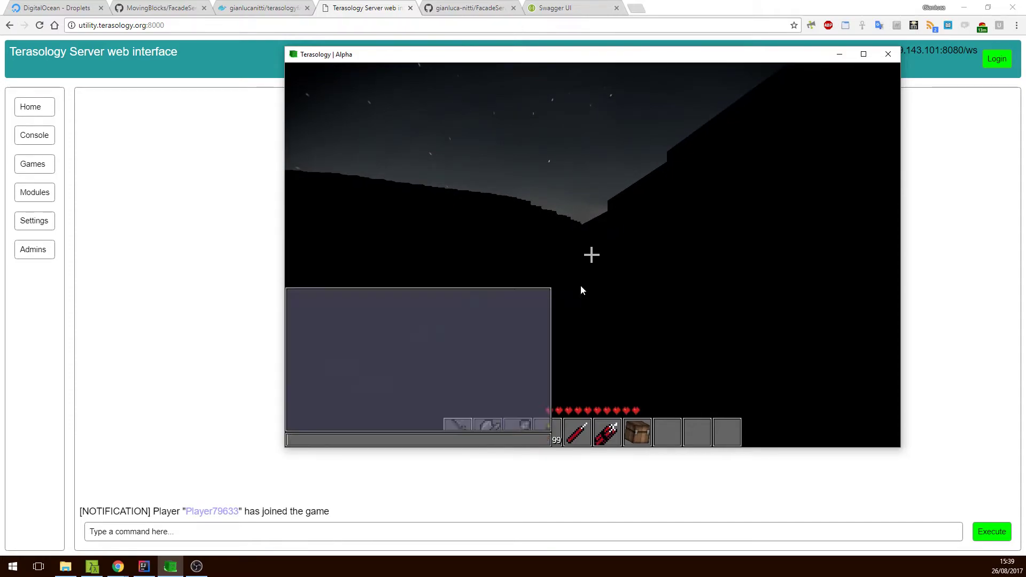
{"action": "type", "text": "hello, world"}
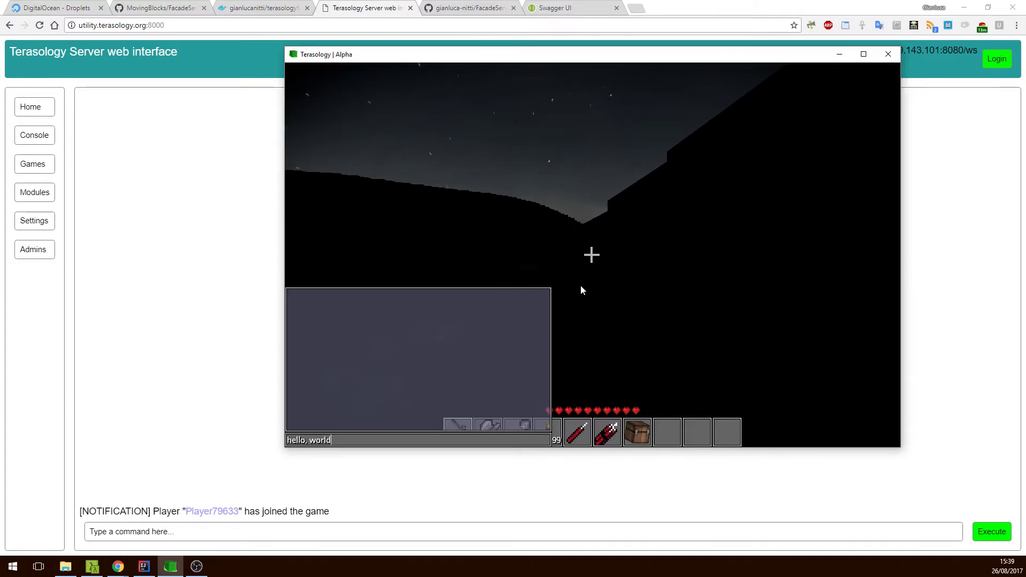
{"action": "key", "text": "Return"}
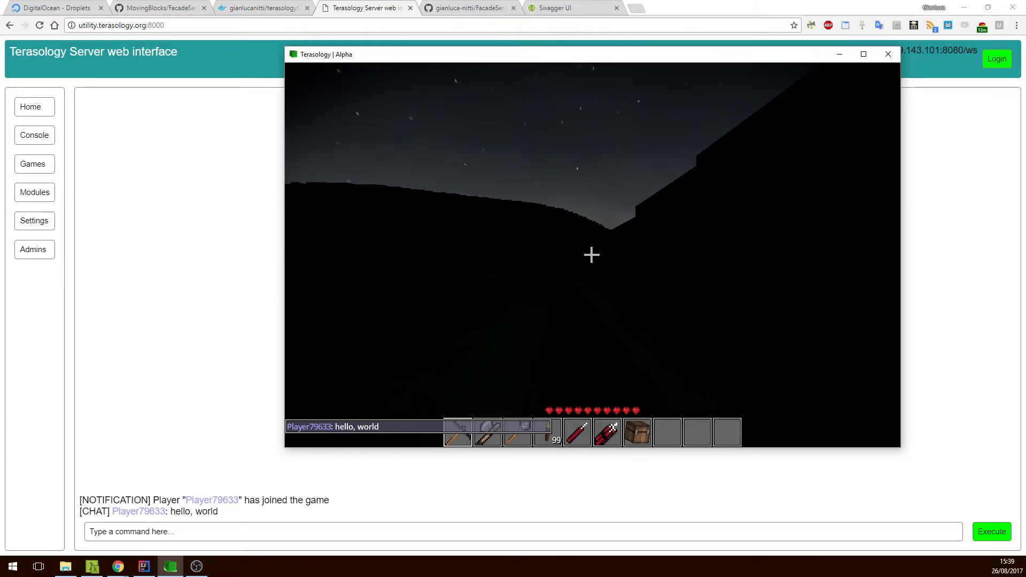
{"action": "key", "text": "Escape"}
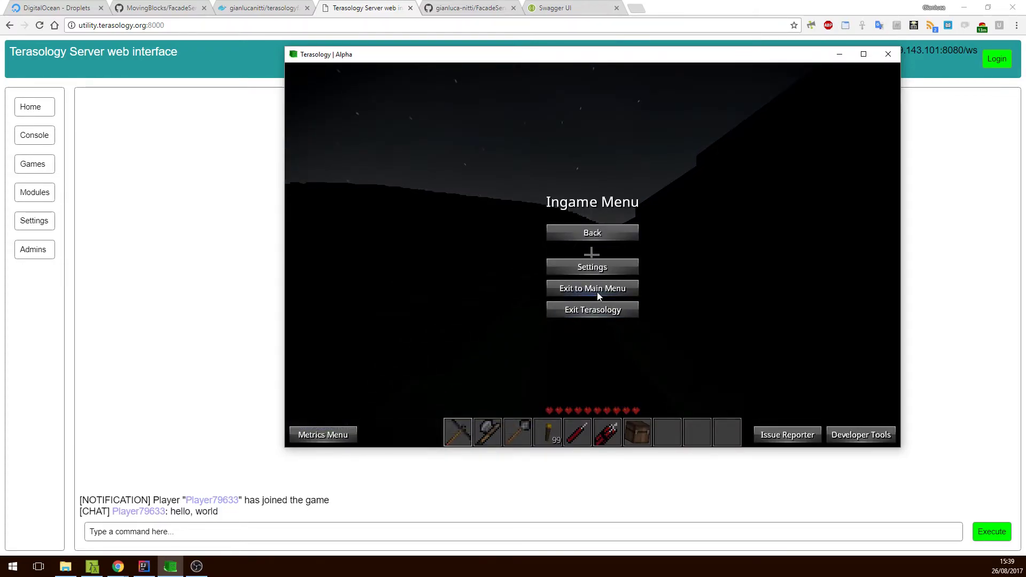
Exit to the main menu, attempt to stop New Game from Games, and dismiss the FORBIDDEN error.
{"action": "left_click", "coordinate": [598, 292]}
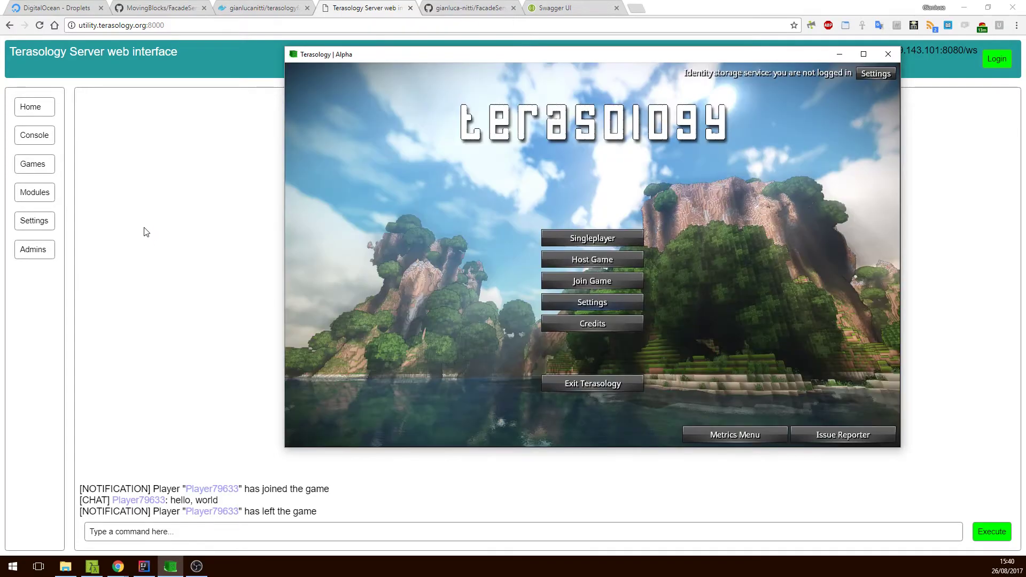
{"action": "left_click", "coordinate": [144, 233]}
{"action": "left_click", "coordinate": [43, 168]}
{"action": "left_click", "coordinate": [113, 202]}
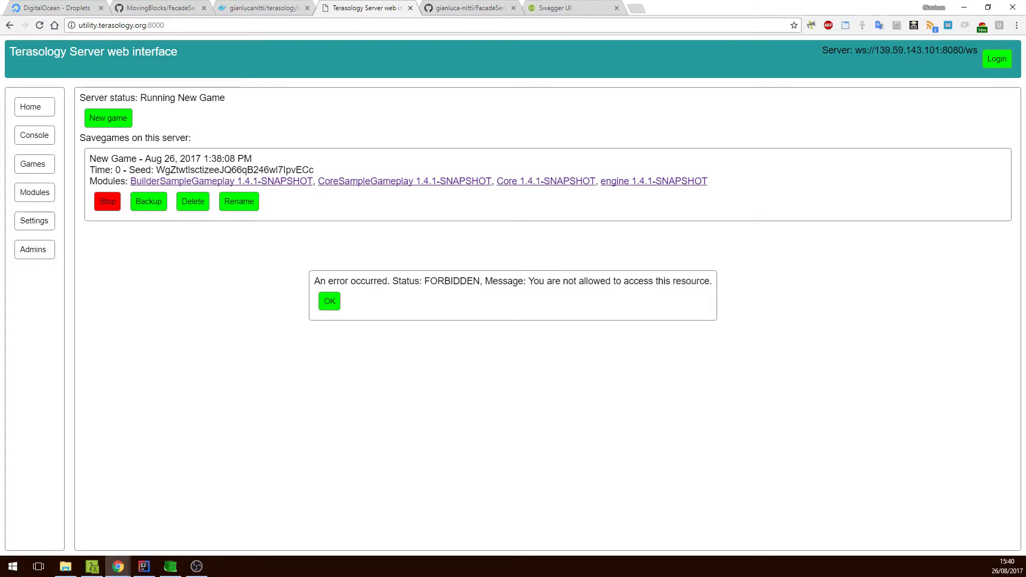
{"action": "left_click", "coordinate": [329, 303]}
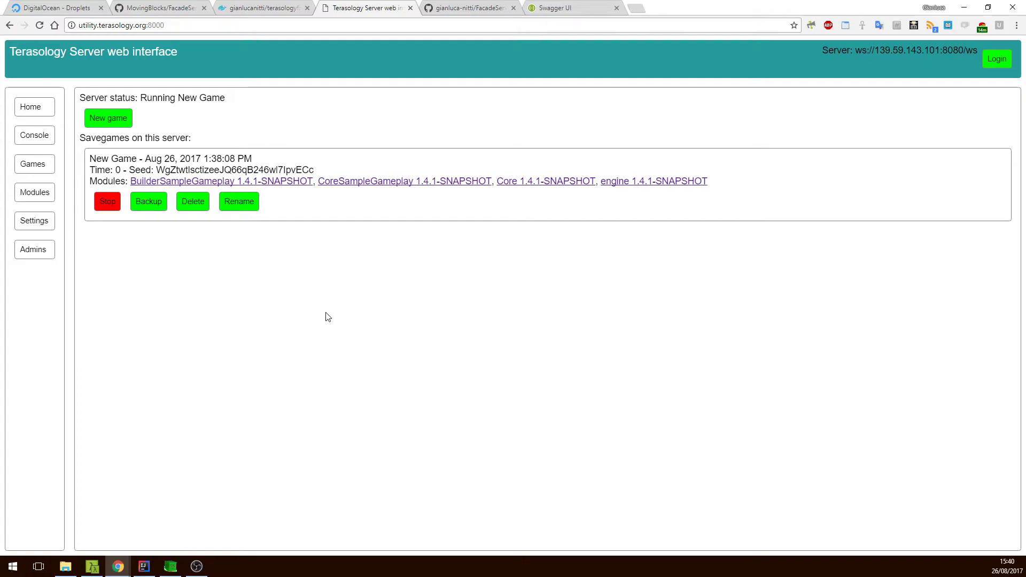
View the Admins list of client IDs, then bring up the Login authentication dialog.
{"action": "left_click", "coordinate": [46, 249]}
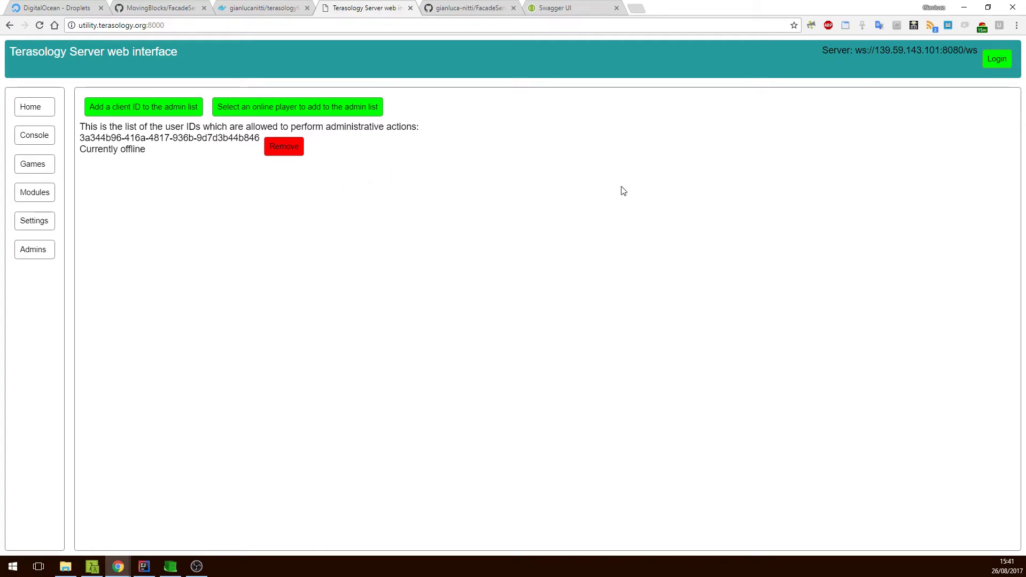
{"action": "left_click", "coordinate": [994, 61]}
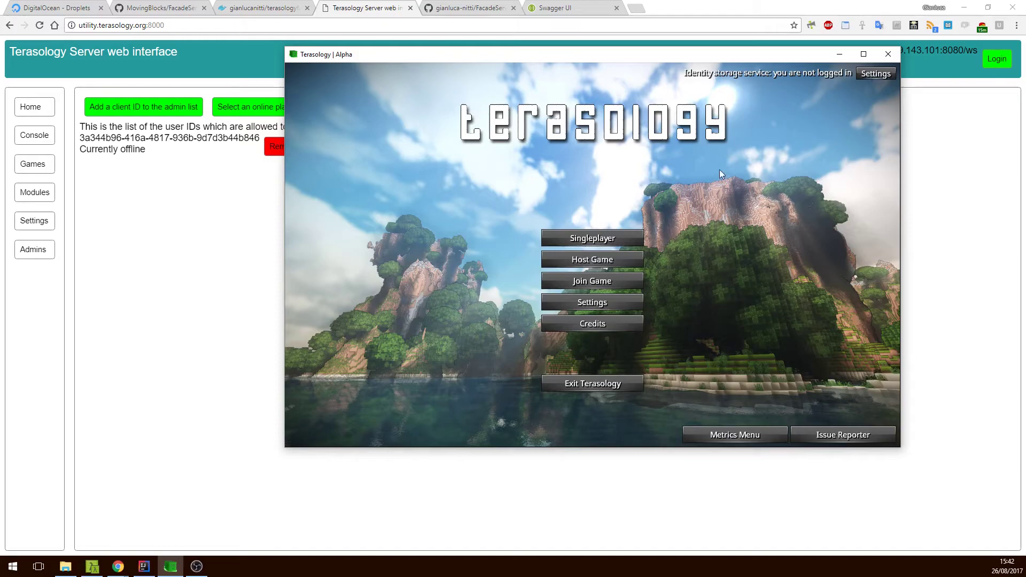
{"action": "left_click", "coordinate": [891, 74]}
{"action": "left_click", "coordinate": [660, 265]}
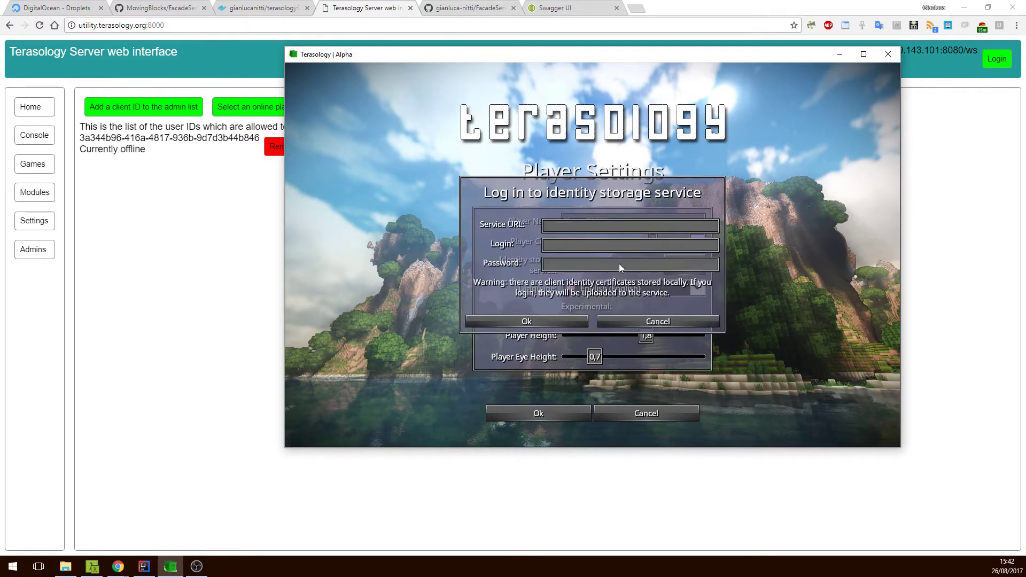
{"action": "type", "text": "utility.terasology.org"}
{"action": "left_click", "coordinate": [576, 244]}
{"action": "type", "text": "gianluca_n"}
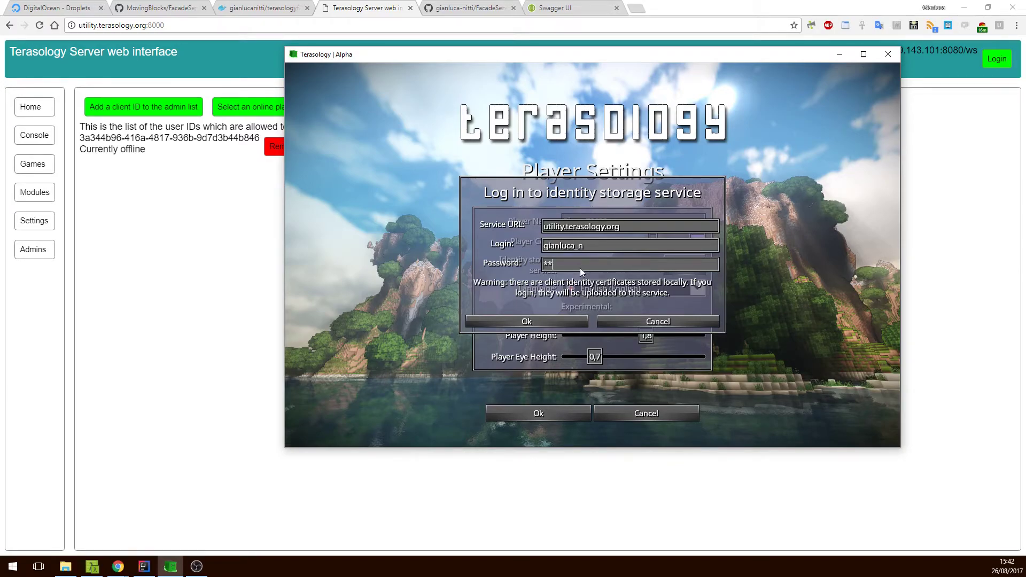
{"action": "left_click", "coordinate": [580, 267]}
{"action": "type", "text": "*************"}
{"action": "left_click", "coordinate": [547, 226]}
{"action": "type", "text": "http://"}
{"action": "left_click", "coordinate": [546, 323]}
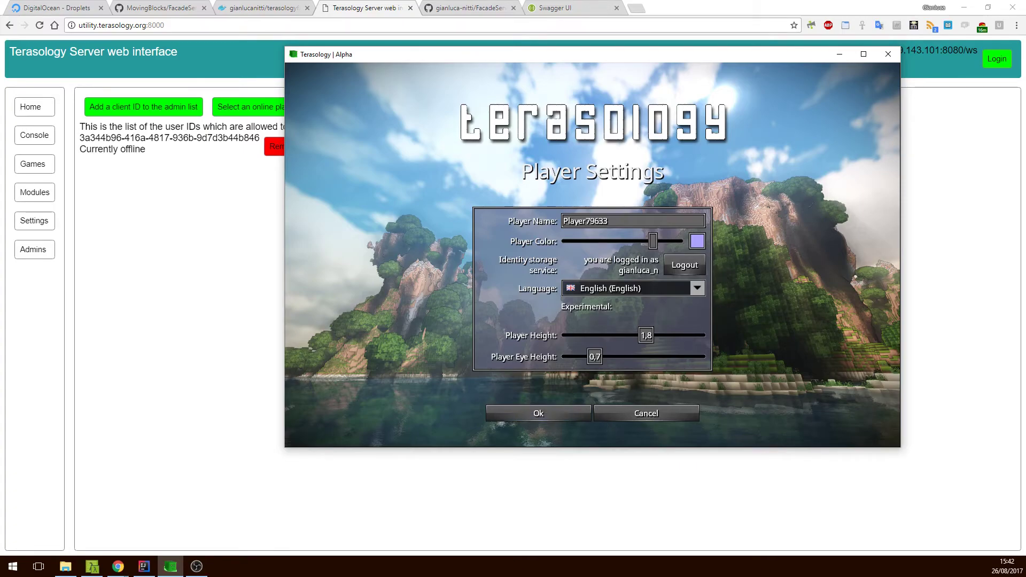
{"action": "left_click", "coordinate": [163, 271]}
Reload the web interface and connect to 139.59.143.101 instead of localhost.
{"action": "key", "text": "F5"}
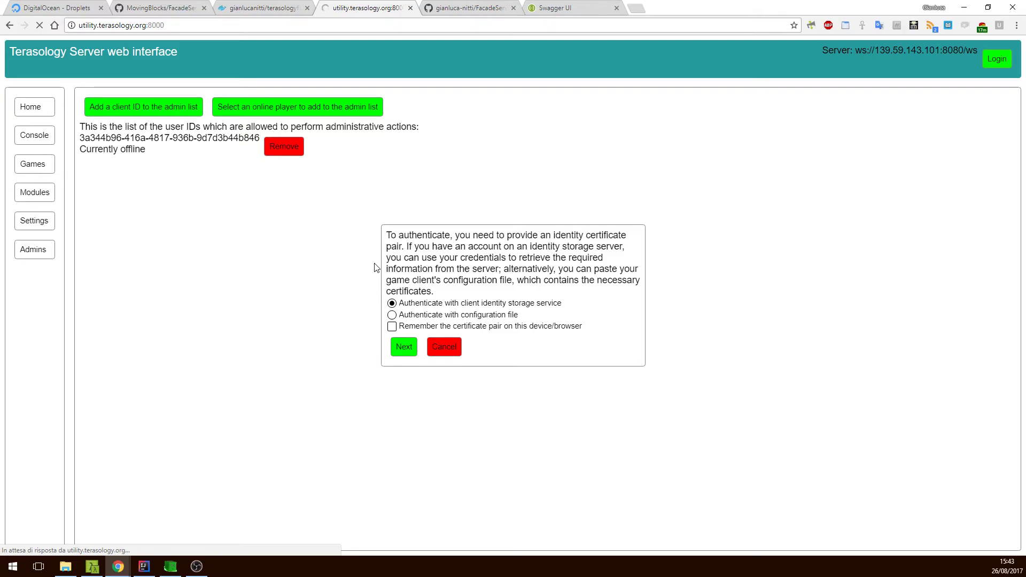
{"action": "double_click", "coordinate": [492, 280]}
{"action": "type", "text": "139.59.143.101"}
{"action": "left_click", "coordinate": [542, 315]}
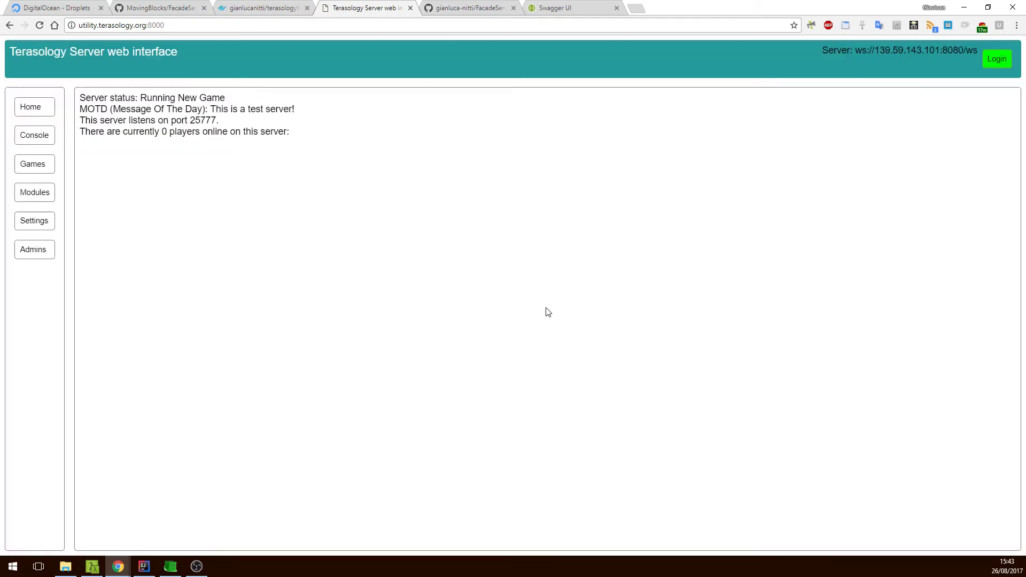
Log in as administrator via identity storage with the account's username and password.
{"action": "left_click", "coordinate": [993, 62]}
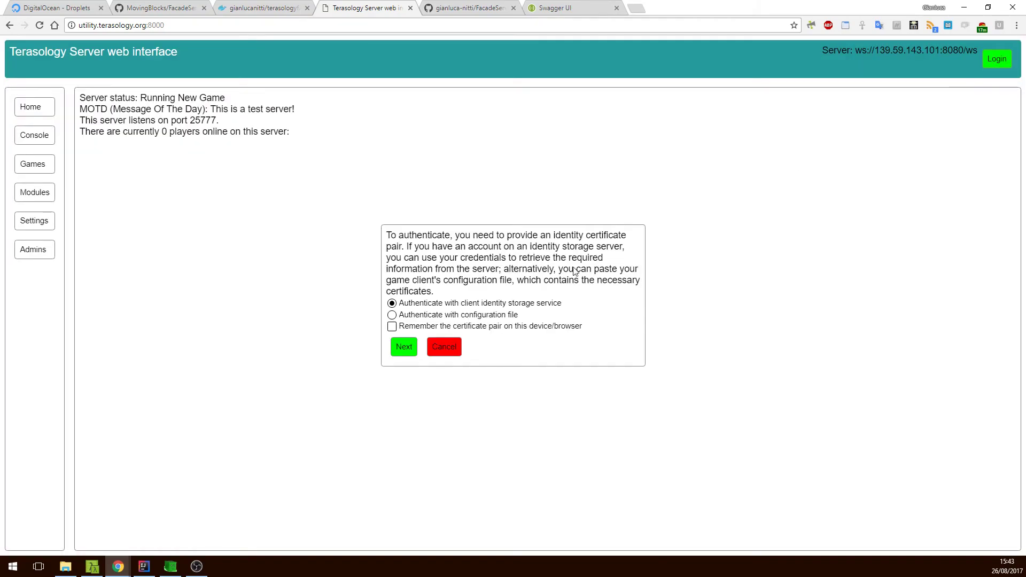
{"action": "left_click", "coordinate": [411, 354]}
{"action": "type", "text": "gianluca_n"}
{"action": "left_click", "coordinate": [486, 329]}
{"action": "type", "text": "•••••••••••••"}
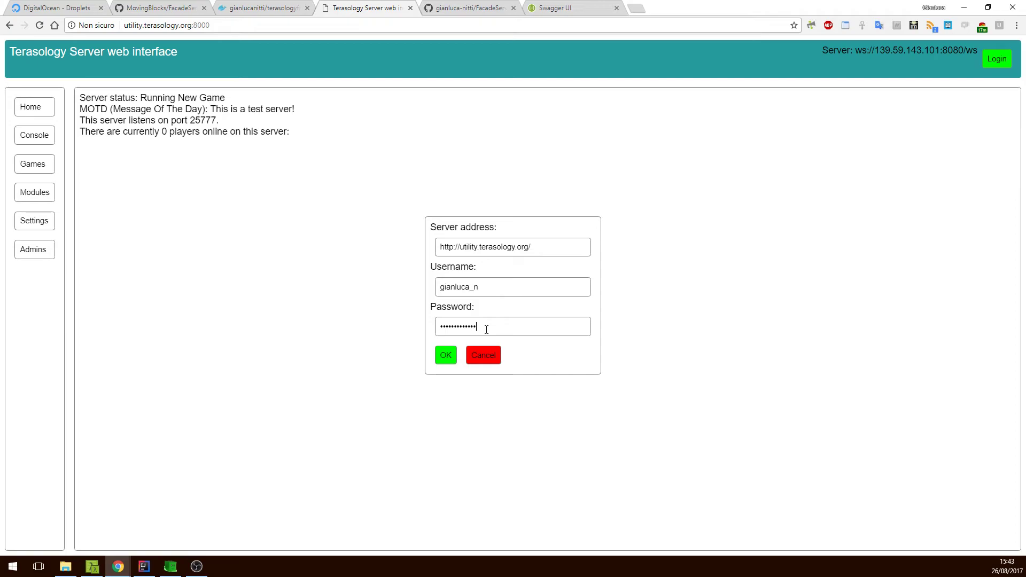
{"action": "left_click", "coordinate": [450, 355]}
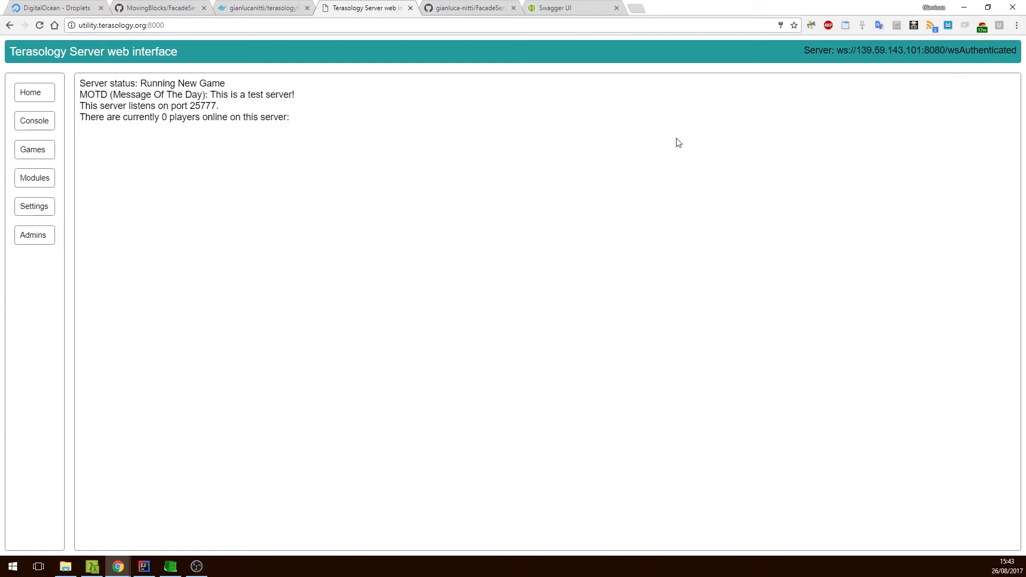
Start the New Game savegame from the Games list, then go to the Console.
{"action": "left_click", "coordinate": [37, 156]}
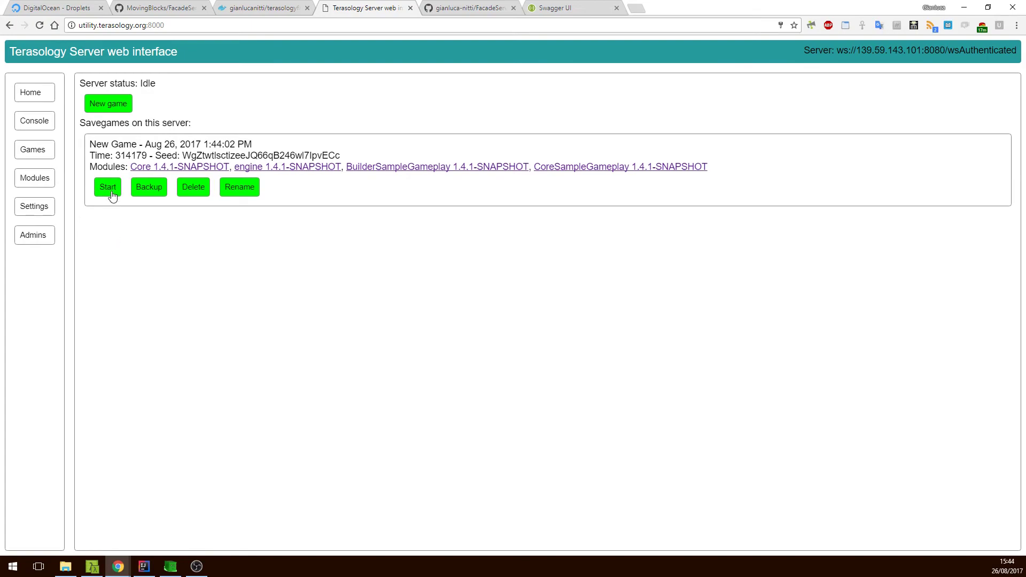
{"action": "left_click", "coordinate": [112, 195]}
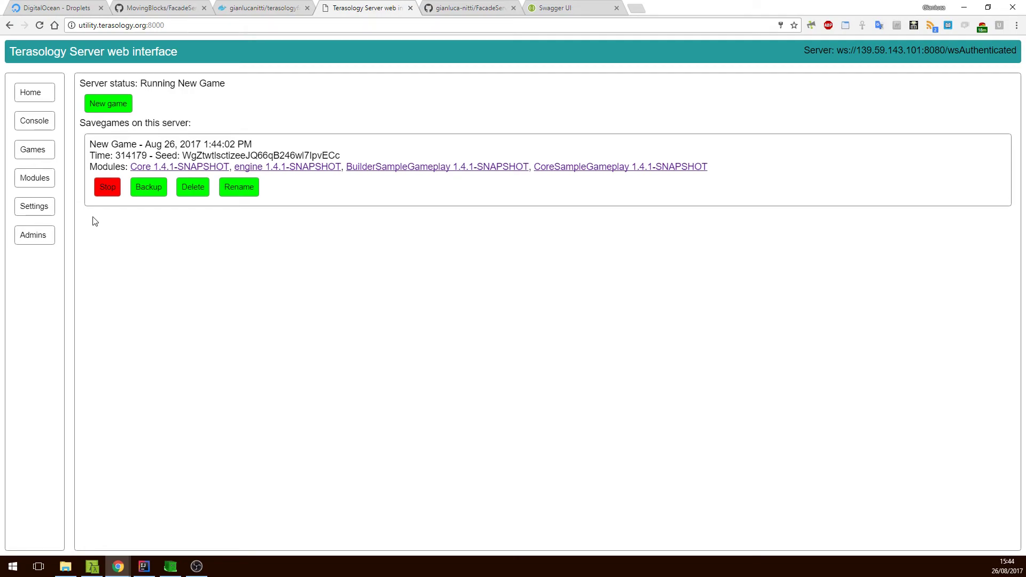
{"action": "left_click", "coordinate": [40, 127]}
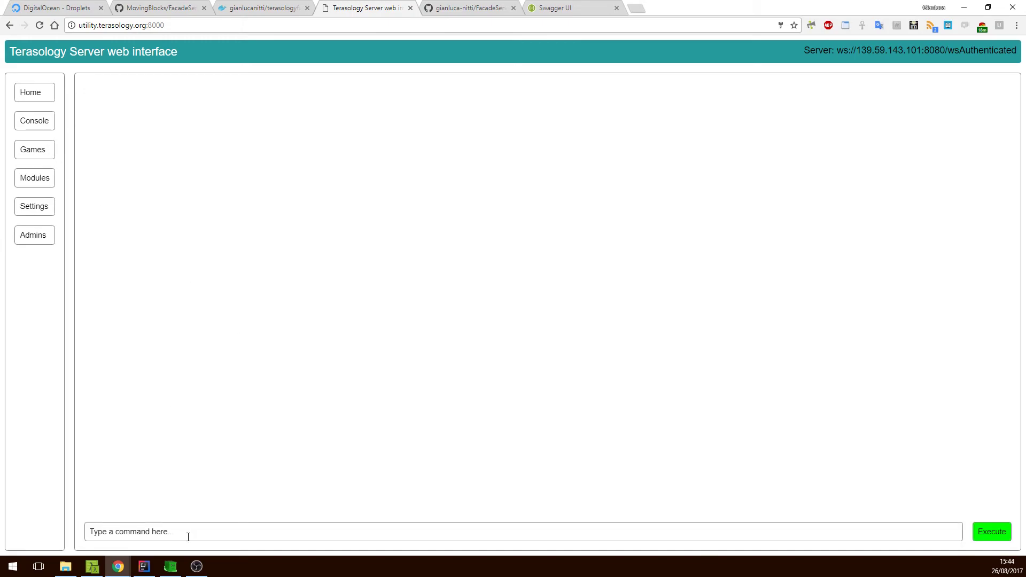
Run help to list console commands, then execute say hello, world to all players.
{"action": "left_click_drag", "start_coordinate": [179, 531], "coordinate": [42, 512]}
{"action": "type", "text": "help"}
{"action": "left_click", "coordinate": [976, 533]}
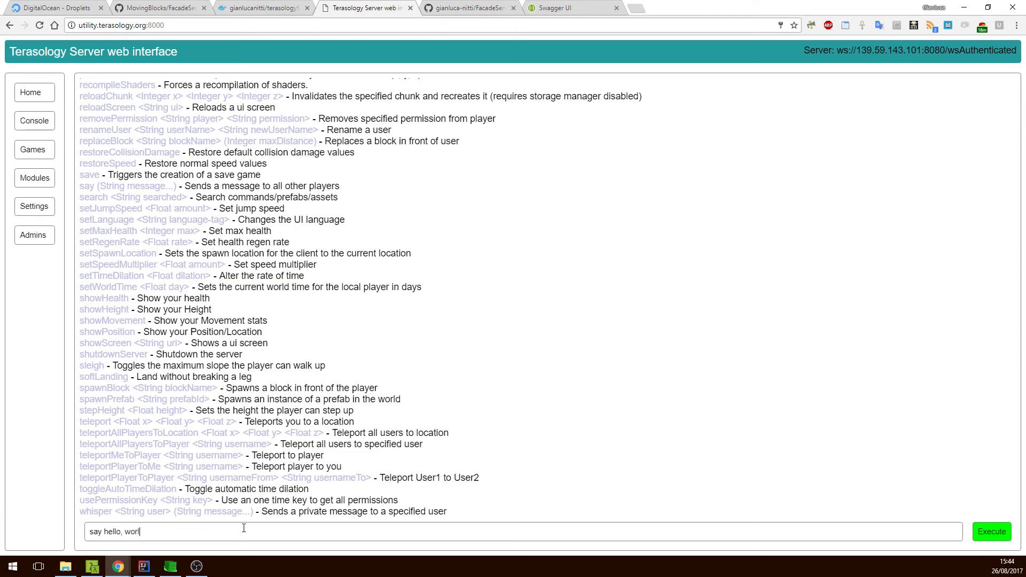
{"action": "left_click", "coordinate": [989, 531]}
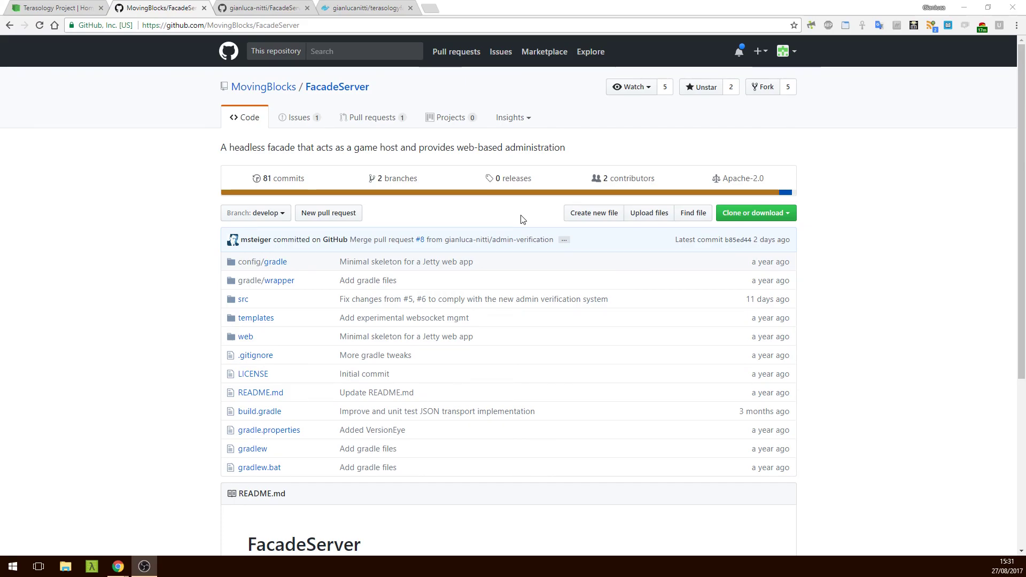
Browse the terasology.org, Docker Hub and FacadeServer tabs, ending on the FacadeServer-frontend repository.
{"action": "left_click", "coordinate": [27, 3]}
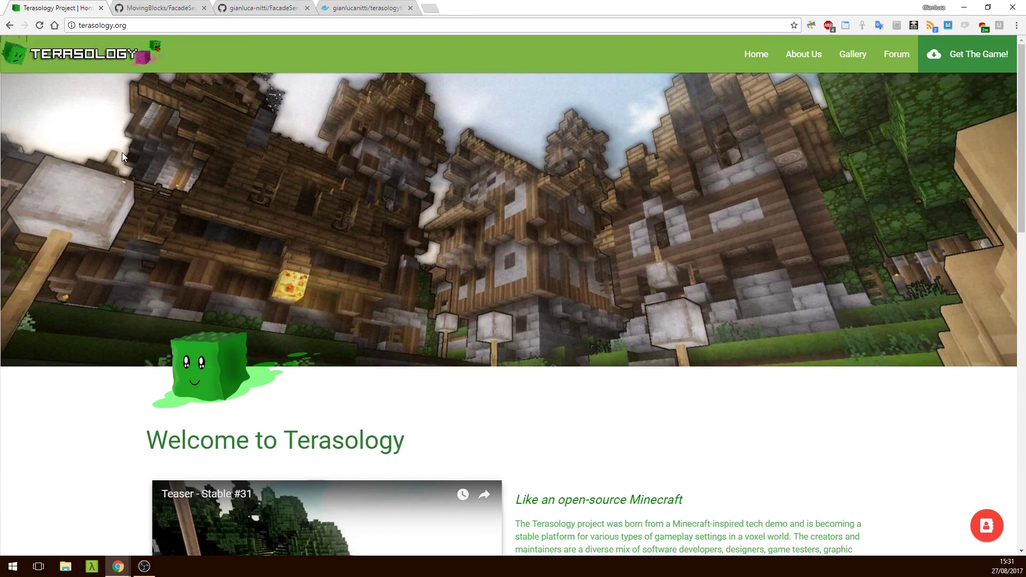
{"action": "left_click", "coordinate": [347, 9]}
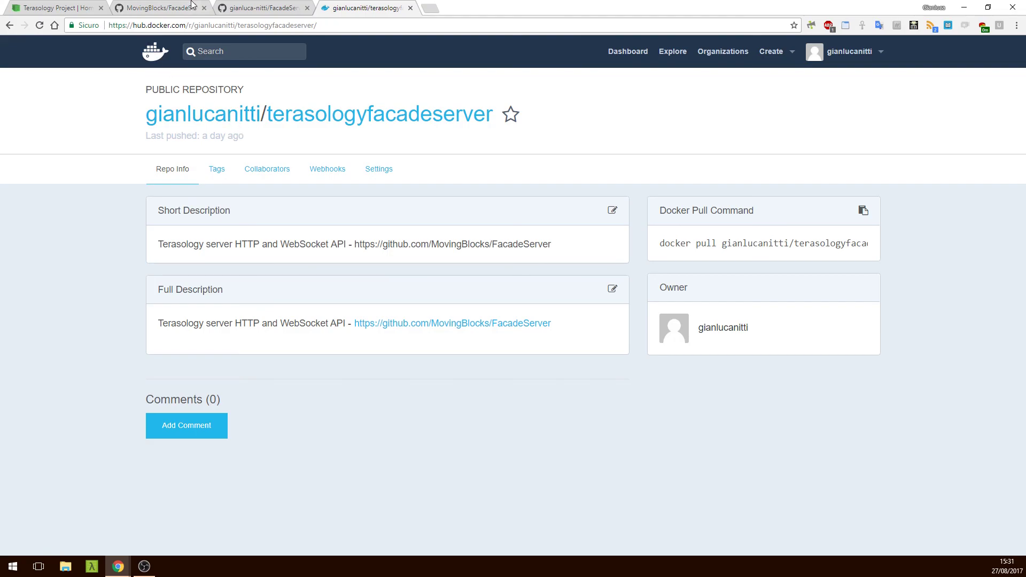
{"action": "left_click", "coordinate": [190, 9]}
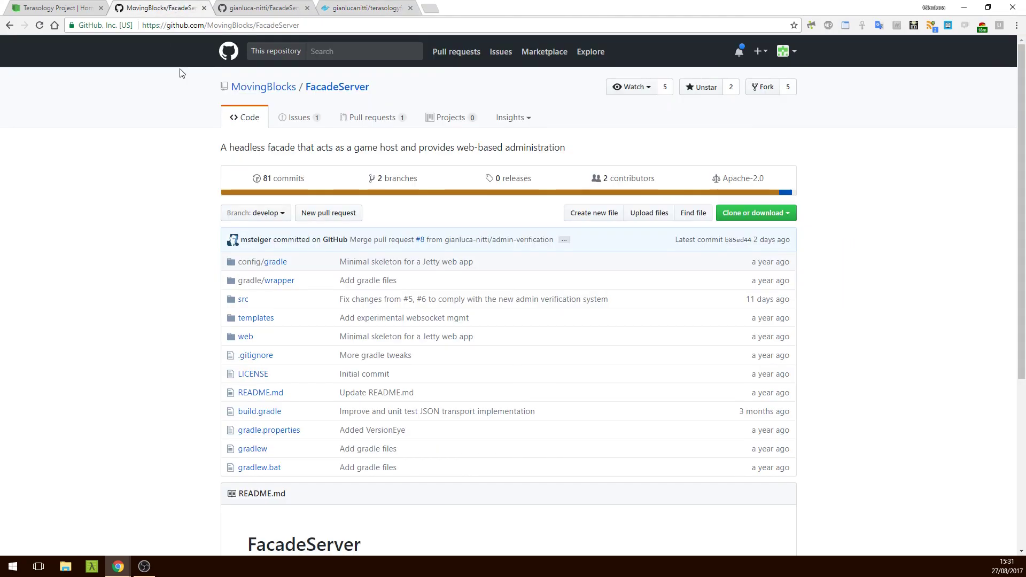
{"action": "left_click", "coordinate": [257, 8]}
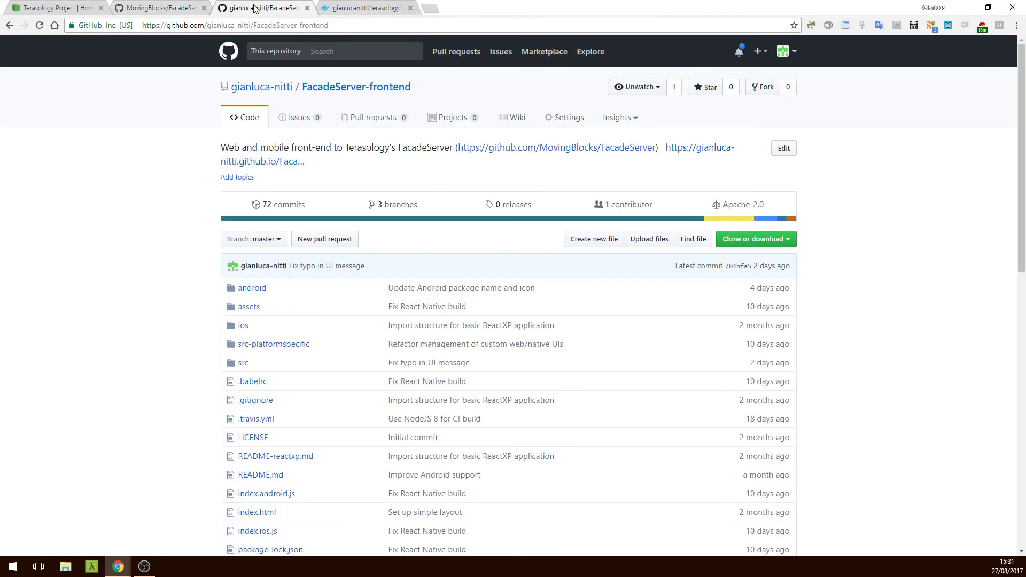